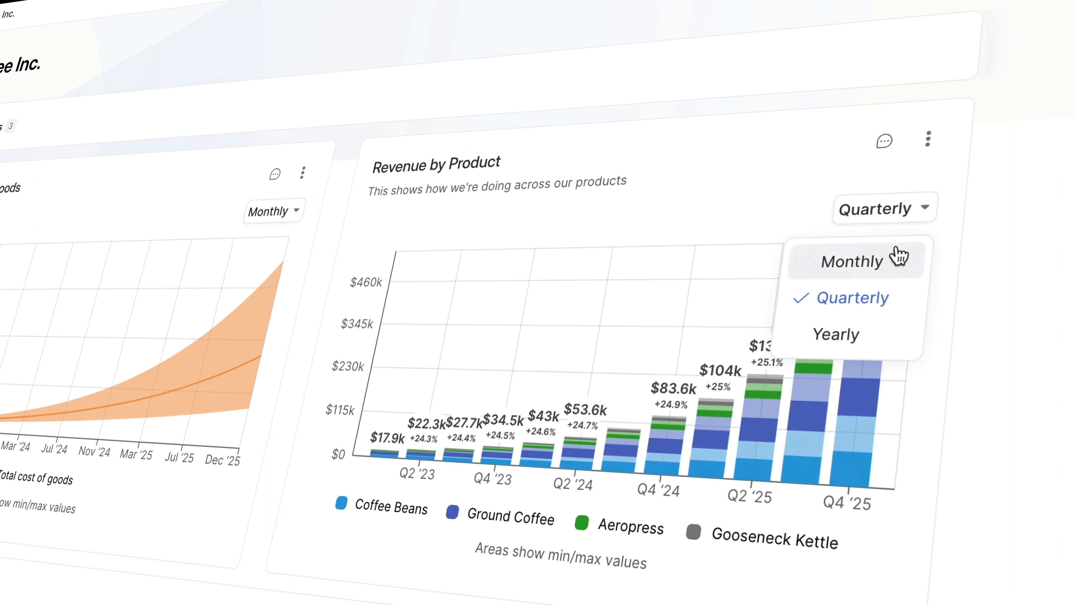
Switch the Revenue by Product chart to the monthly breakdown and back to quarterly.
{"action": "left_click", "coordinate": [896, 255]}
{"action": "left_click", "coordinate": [904, 214]}
{"action": "left_click", "coordinate": [876, 298]}
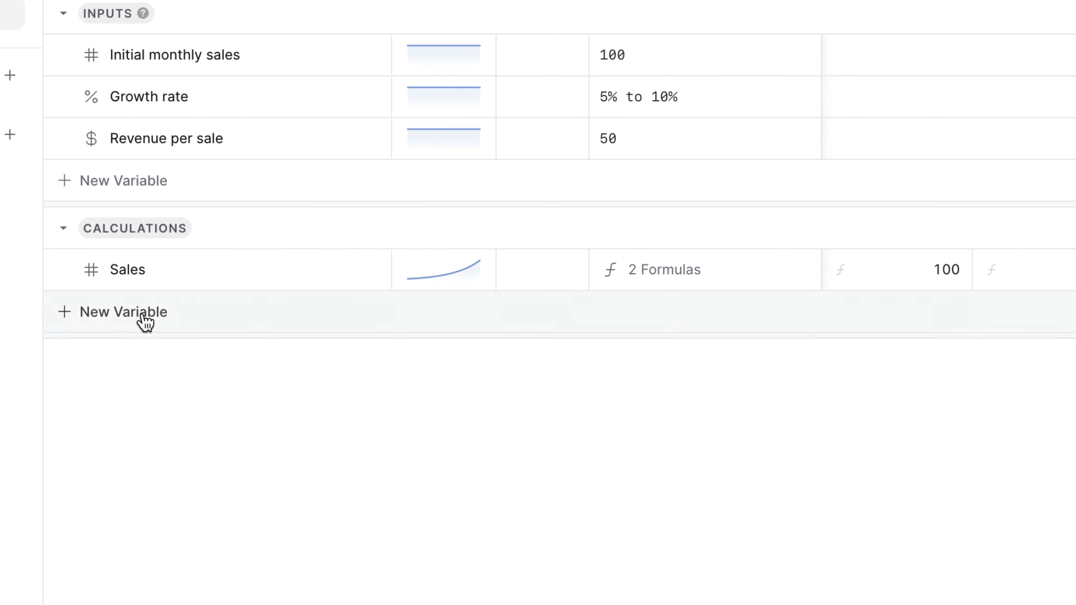
Create a variable named Revenue in the Calculations category, below Sales.
{"action": "left_click", "coordinate": [145, 322]}
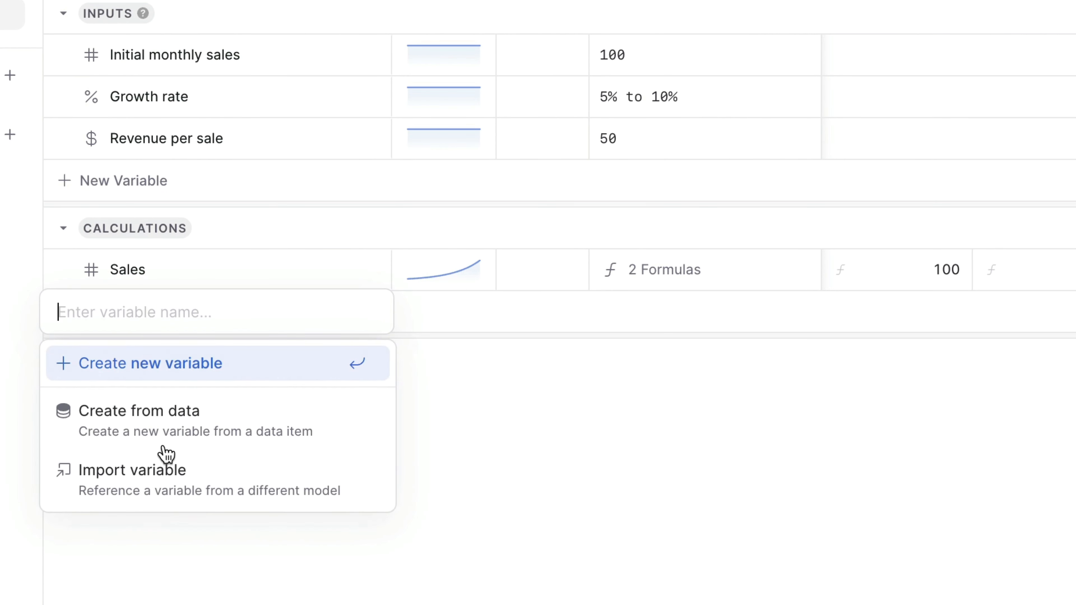
{"action": "type", "text": "Revenue"}
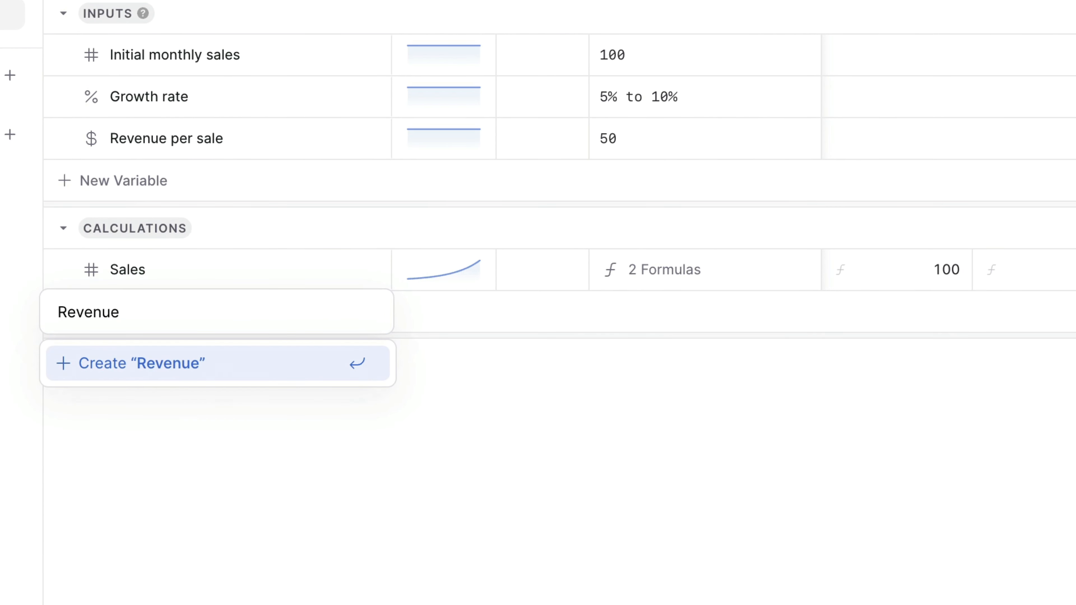
{"action": "key", "text": "Return"}
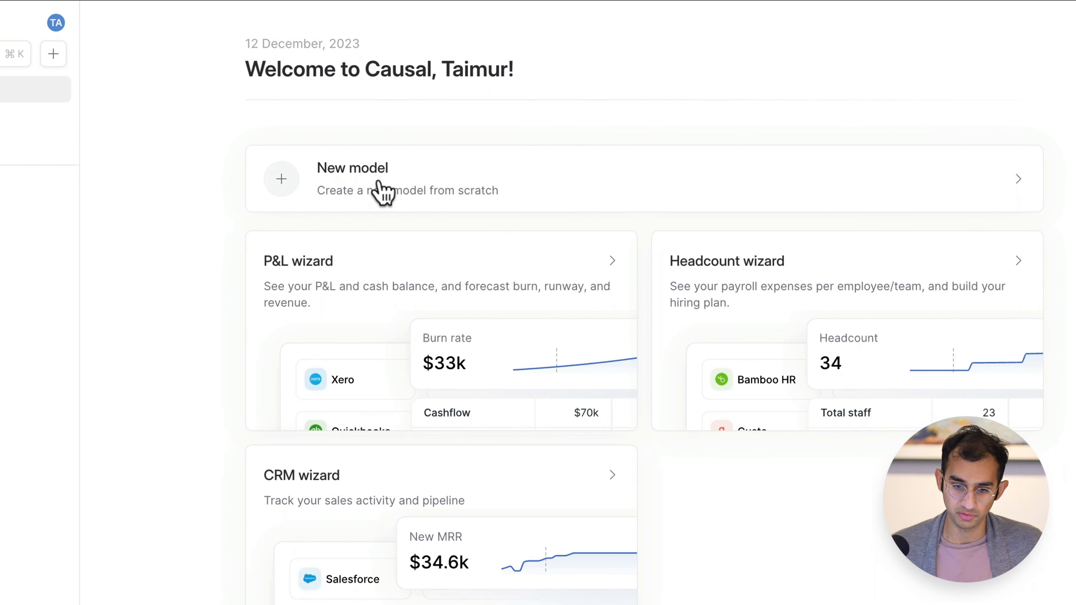
Create a new model from scratch named "Coffee Inc.".
{"action": "left_click", "coordinate": [377, 184]}
{"action": "type", "text": "Coffee Inc."}
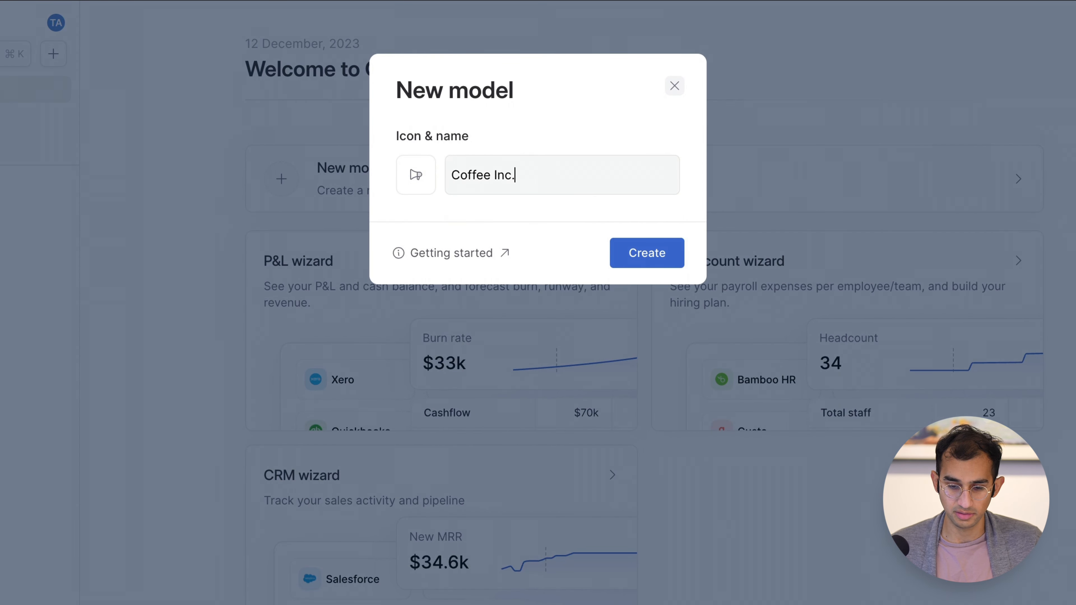
{"action": "key", "text": "Return"}
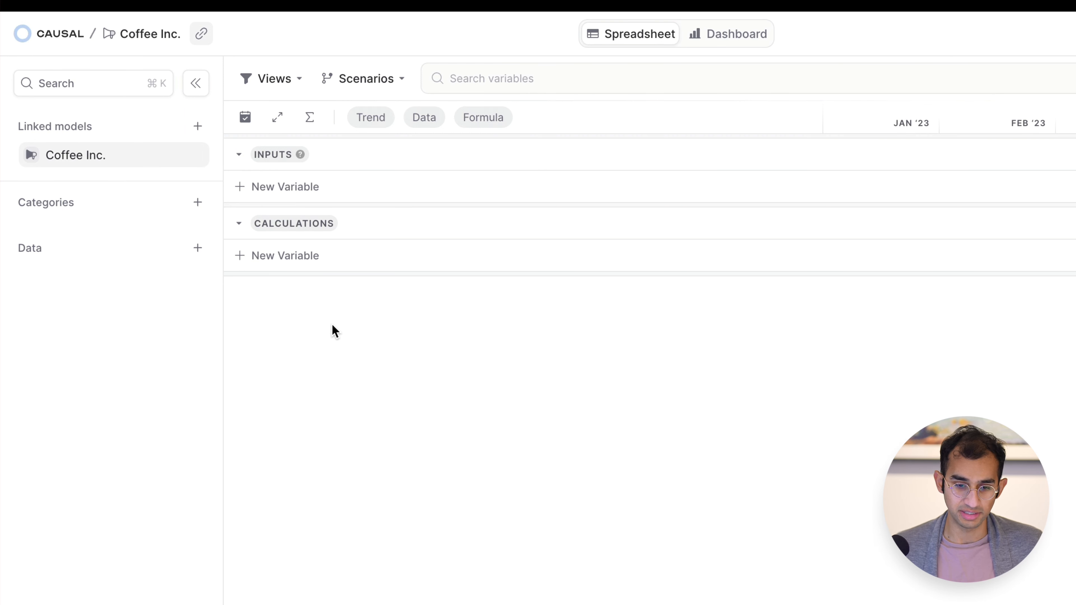
{"action": "left_click", "coordinate": [282, 226]}
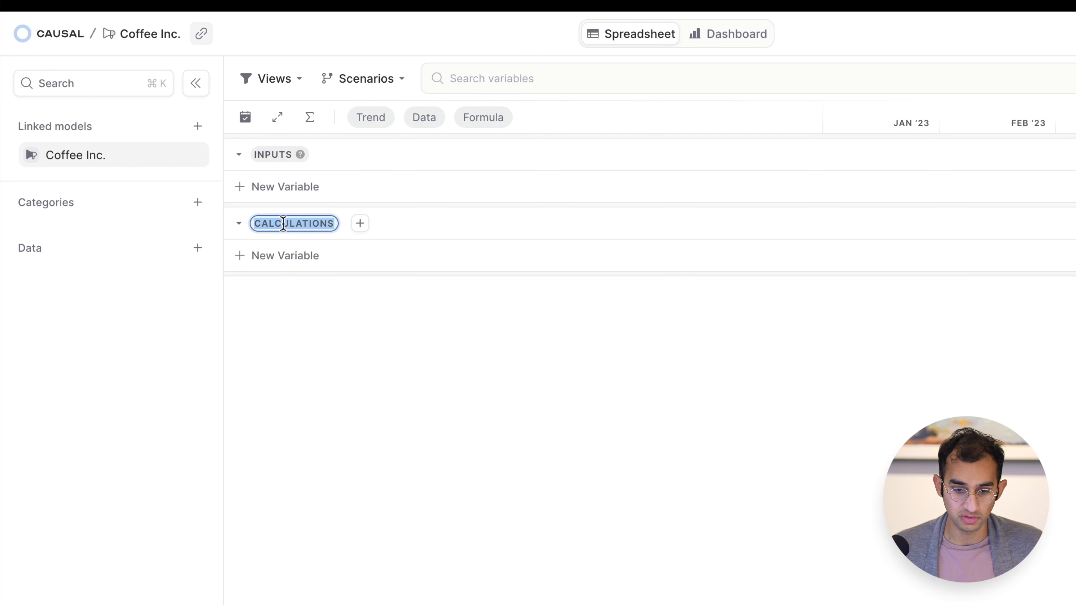
{"action": "left_click", "coordinate": [355, 332]}
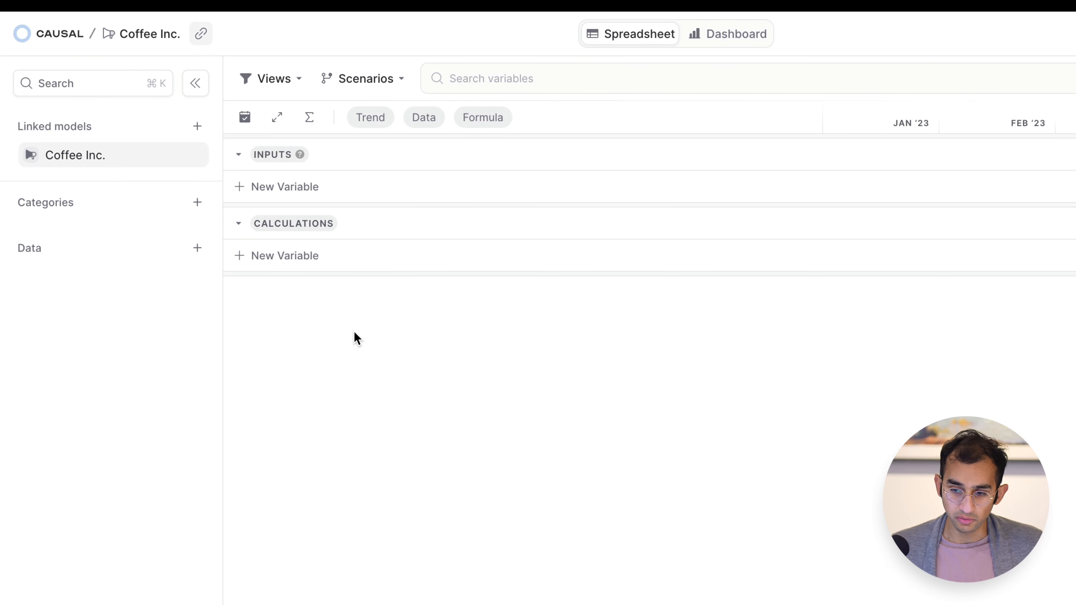
Extend the model's date range to end in December 2025 and apply the change.
{"action": "scroll", "coordinate": [559, 206], "scroll_direction": "right", "scroll_amount": 10}
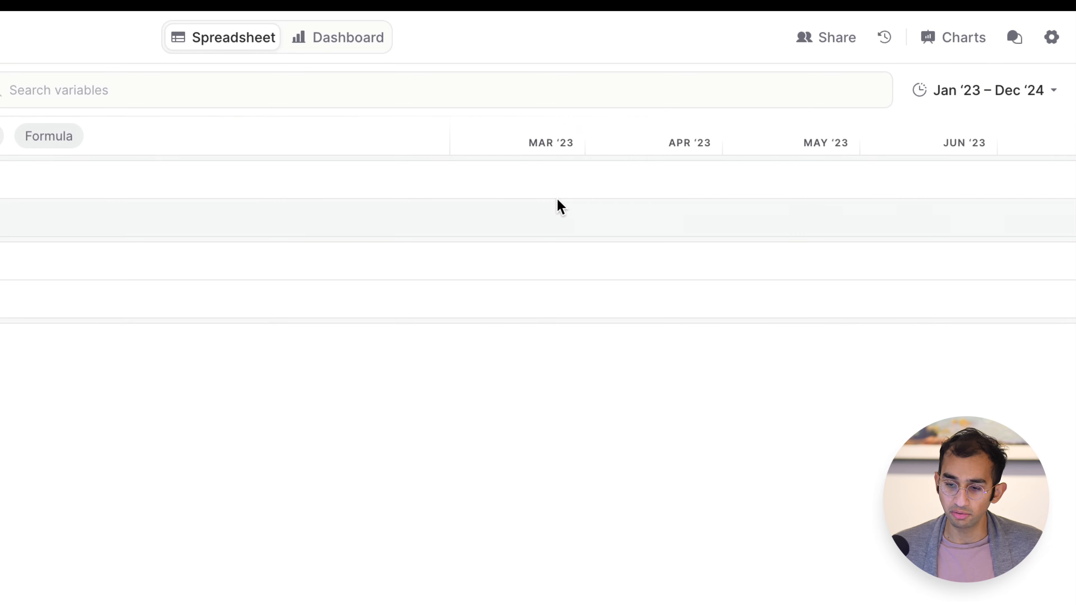
{"action": "scroll", "coordinate": [560, 206], "scroll_direction": "left", "scroll_amount": 10}
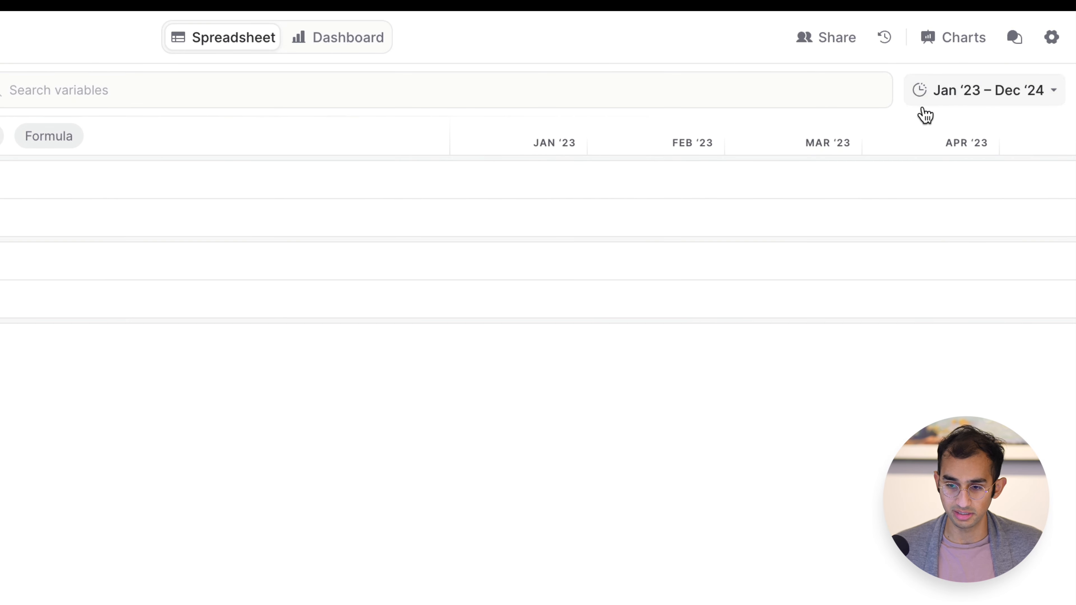
{"action": "left_click", "coordinate": [950, 101]}
{"action": "left_click", "coordinate": [923, 254]}
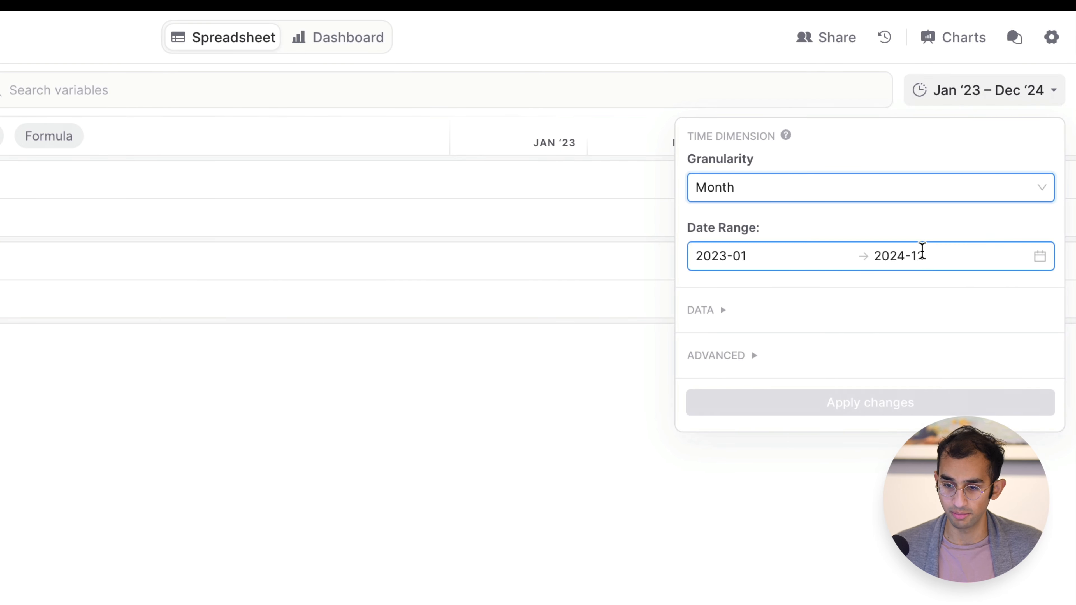
{"action": "left_click", "coordinate": [1036, 309]}
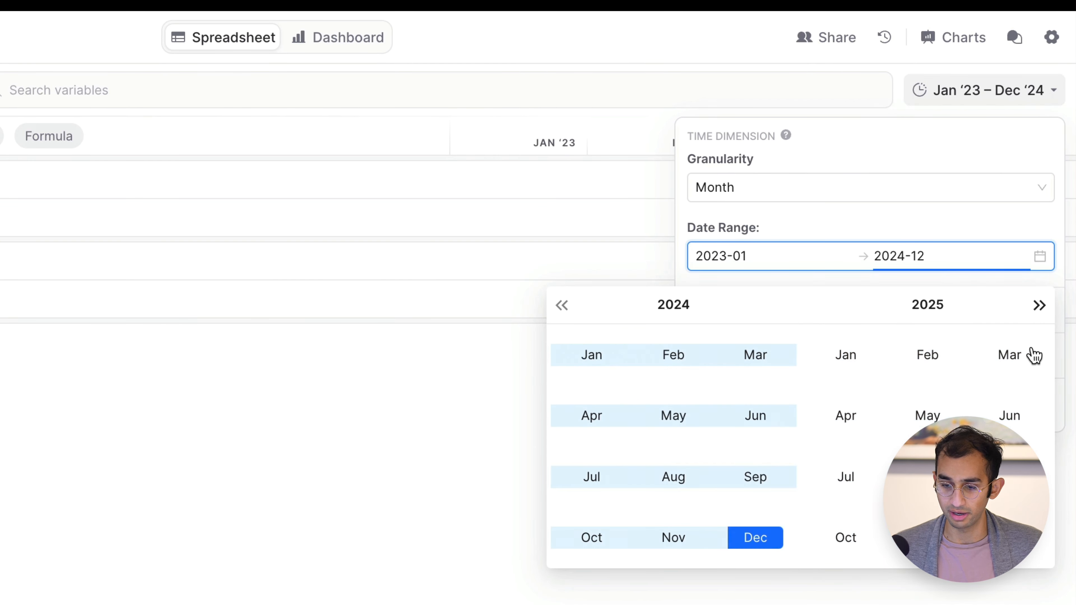
{"action": "left_click", "coordinate": [1010, 536]}
{"action": "left_click", "coordinate": [965, 237]}
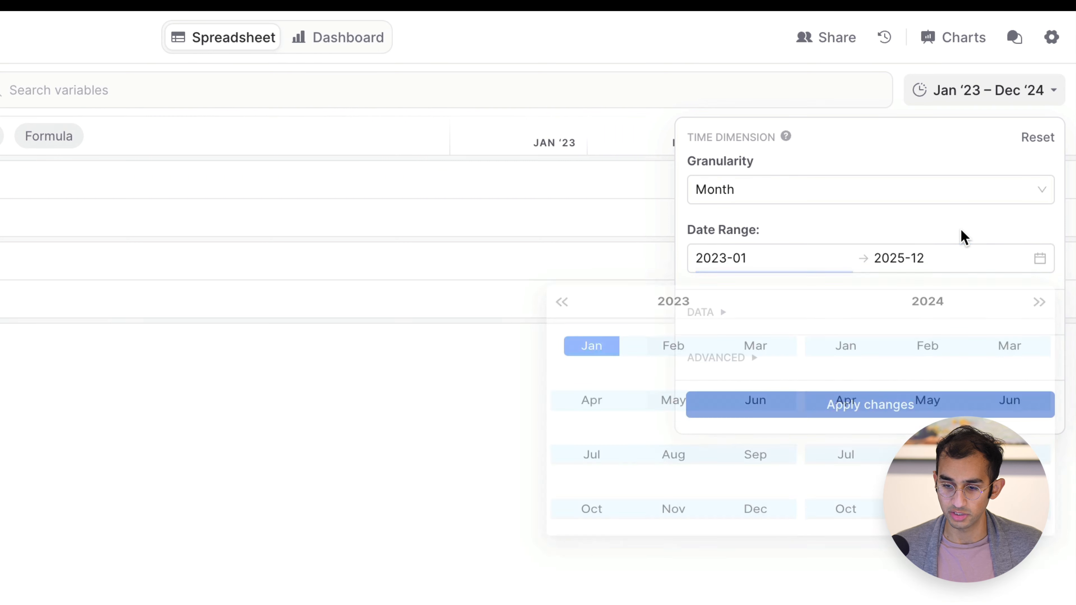
{"action": "left_click", "coordinate": [926, 407]}
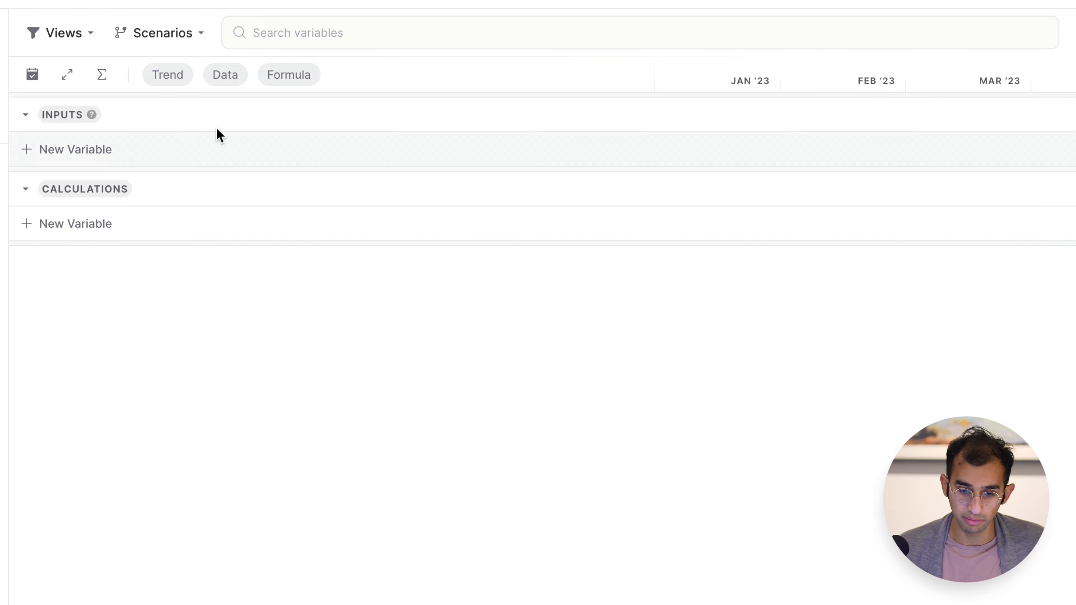
Add a variable named "Initial monthly sales" to the Inputs category with the value 100.
{"action": "left_click", "coordinate": [97, 149]}
{"action": "type", "text": "Initial sal"}
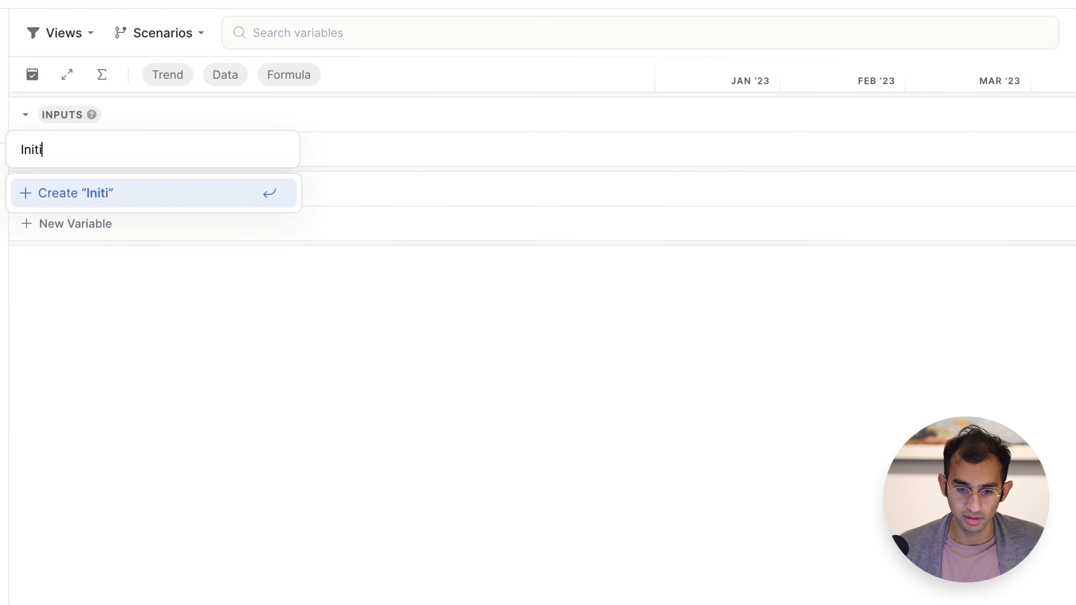
{"action": "key", "text": "BackSpace"}
{"action": "key", "text": "BackSpace"}
{"action": "key", "text": "BackSpace"}
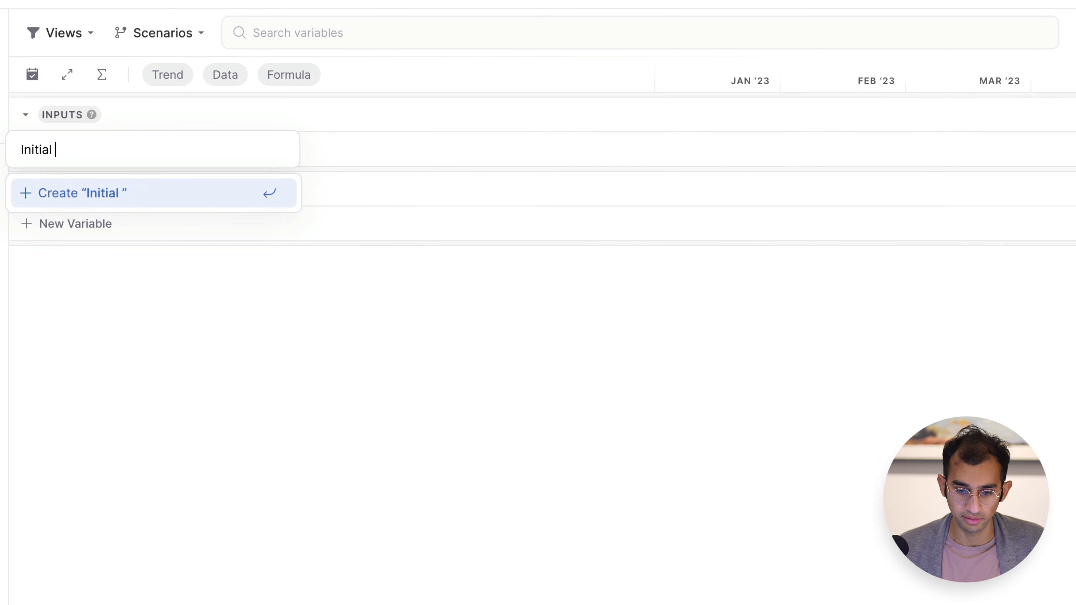
{"action": "type", "text": "monthly sales"}
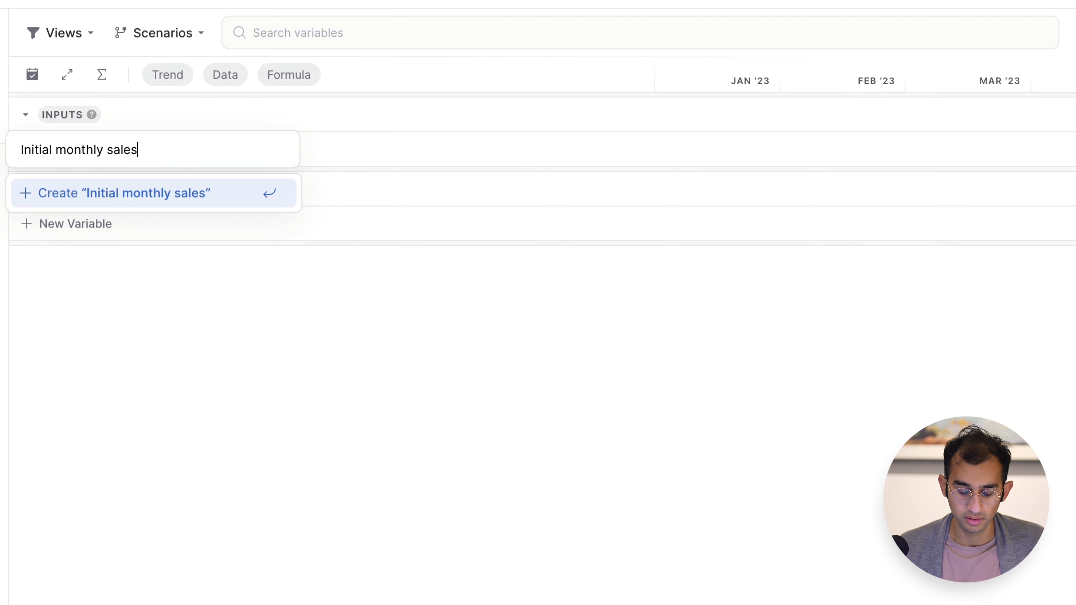
{"action": "key", "text": "Return"}
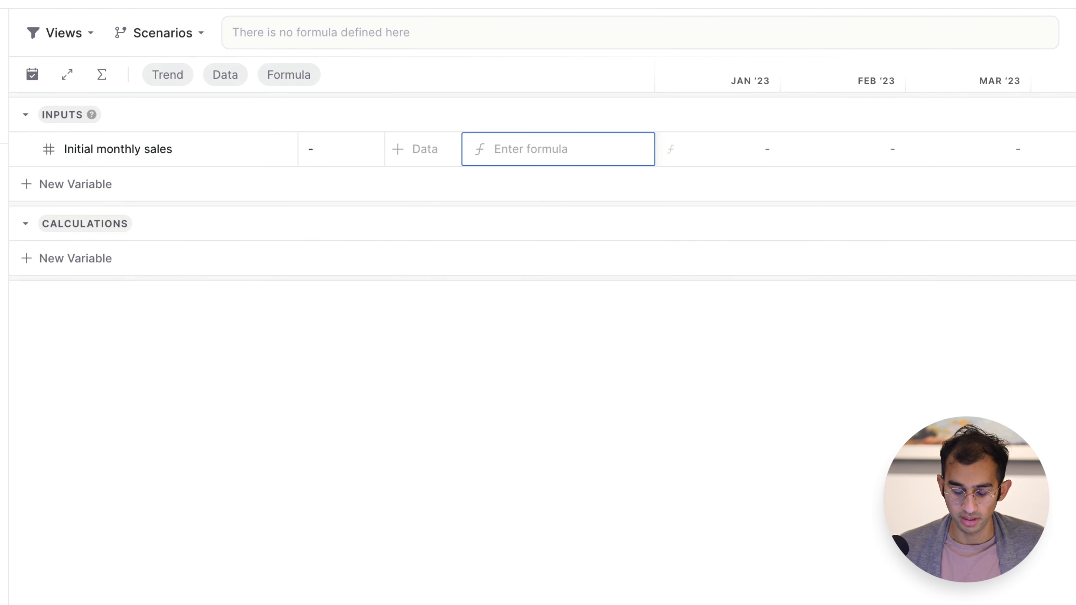
{"action": "type", "text": "100"}
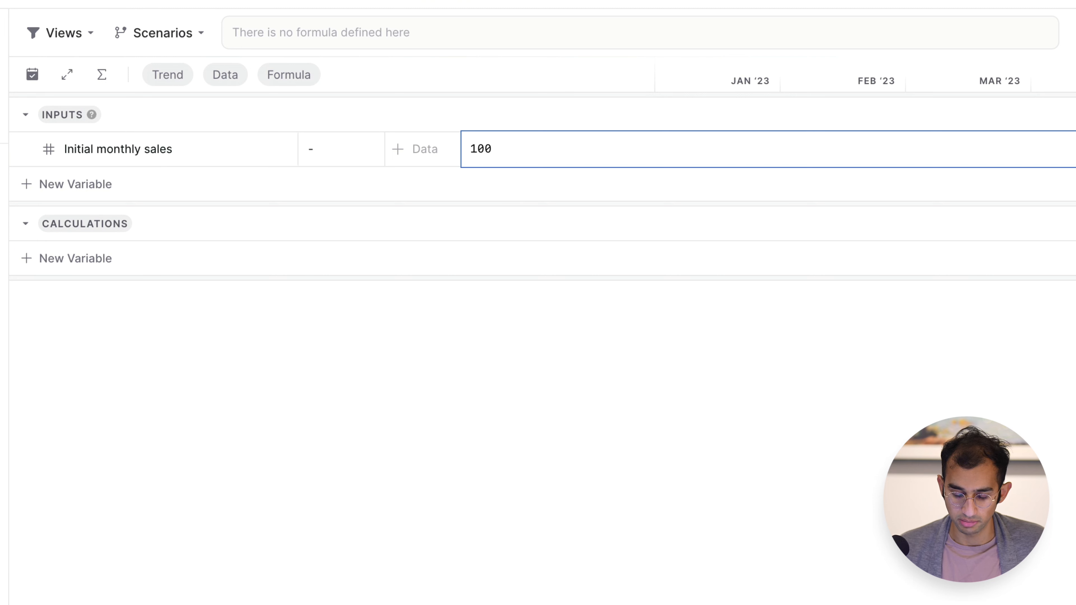
{"action": "key", "text": "Return"}
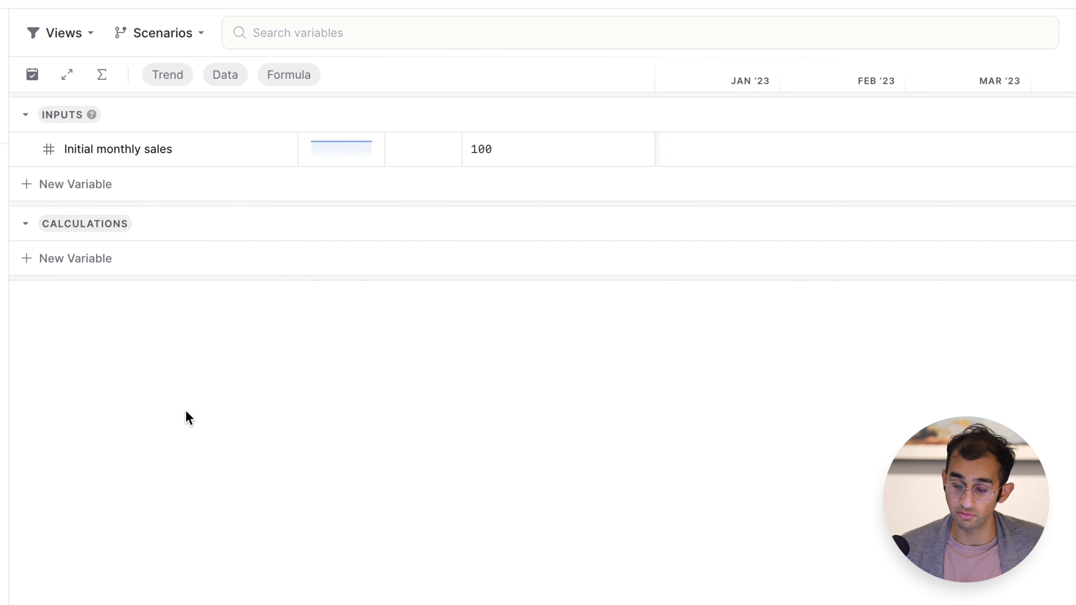
Add a variable named "Growth rate" to the Inputs category with the range 5% to 10%.
{"action": "left_click", "coordinate": [79, 188]}
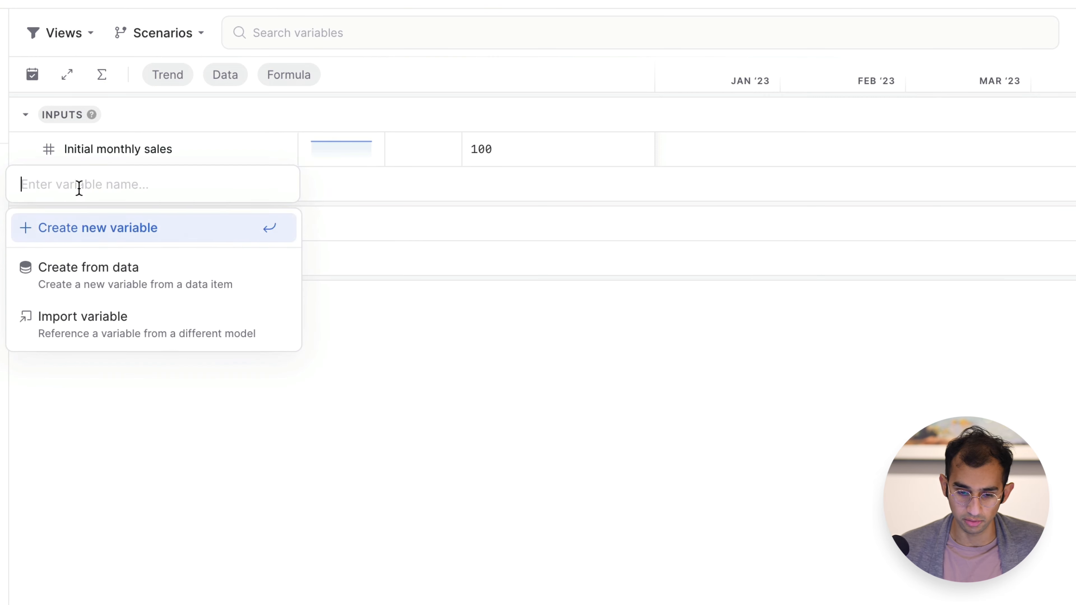
{"action": "type", "text": "Growth rate"}
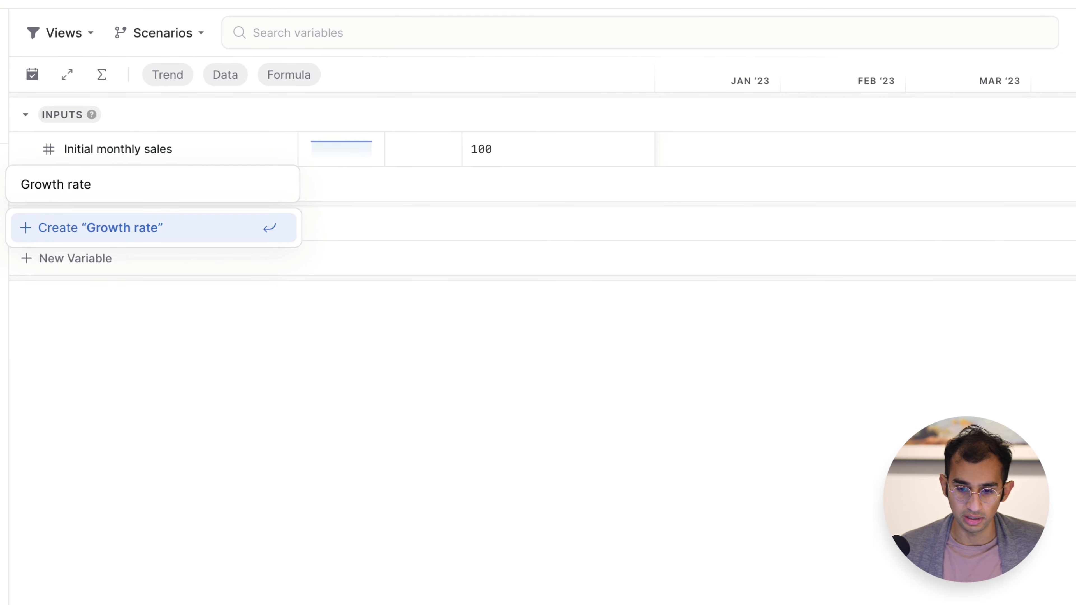
{"action": "key", "text": "Return"}
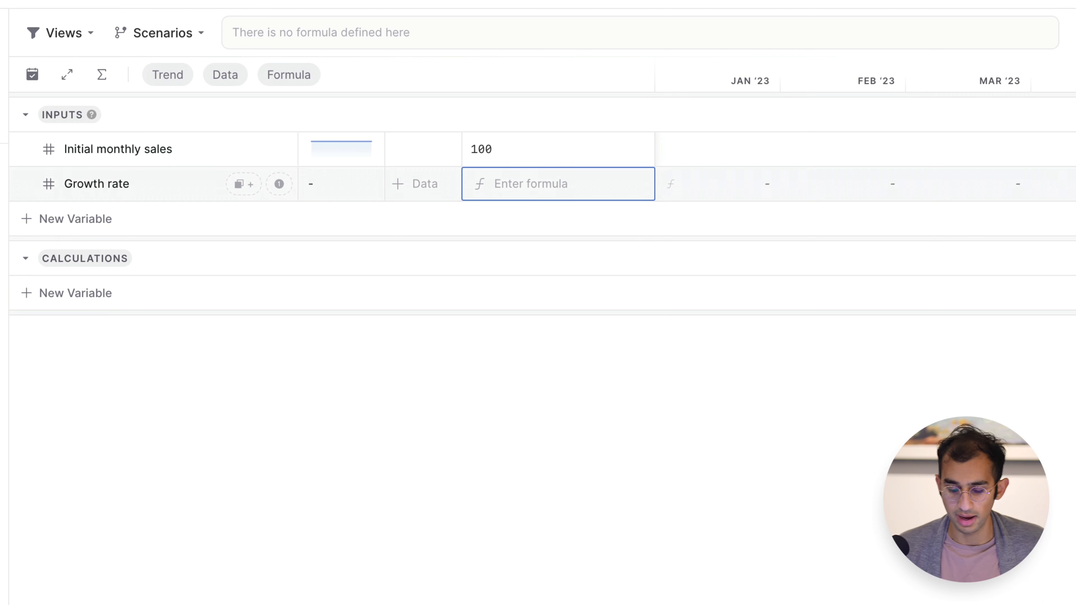
{"action": "type", "text": "5% t"}
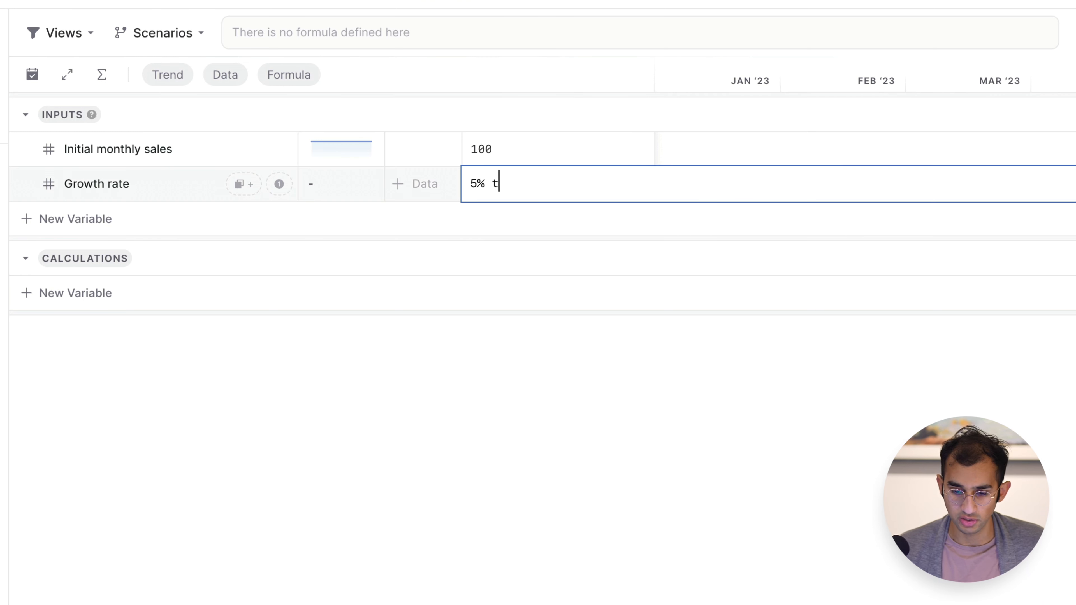
{"action": "type", "text": "o 10"}
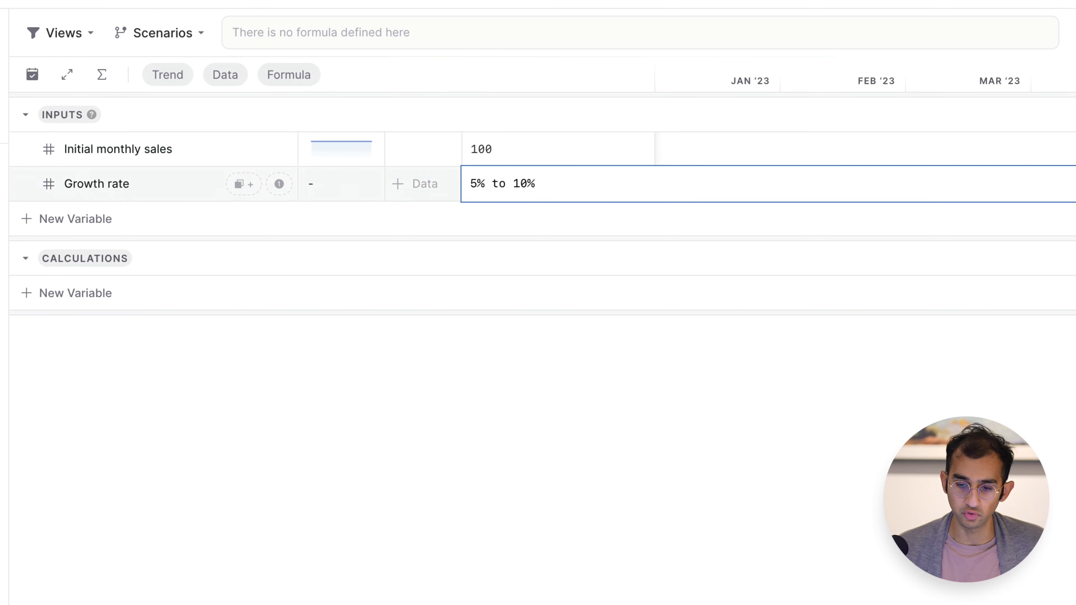
{"action": "type", "text": "%"}
{"action": "key", "text": "Return"}
{"action": "left_click", "coordinate": [226, 408]}
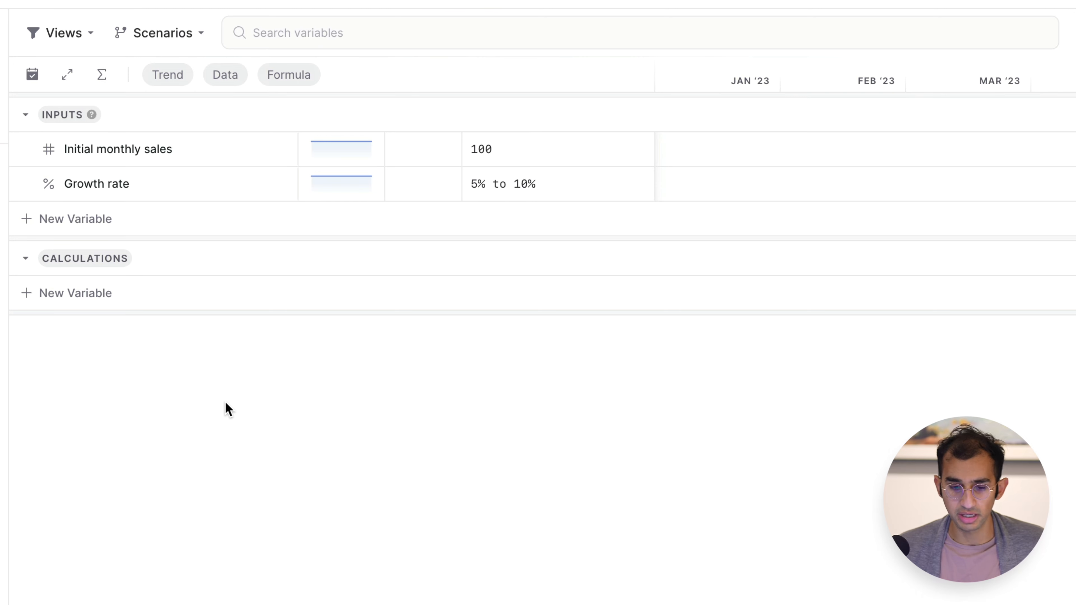
Examine the formula and monthly values of Initial monthly sales and the monthly values of Growth rate.
{"action": "left_click", "coordinate": [86, 163]}
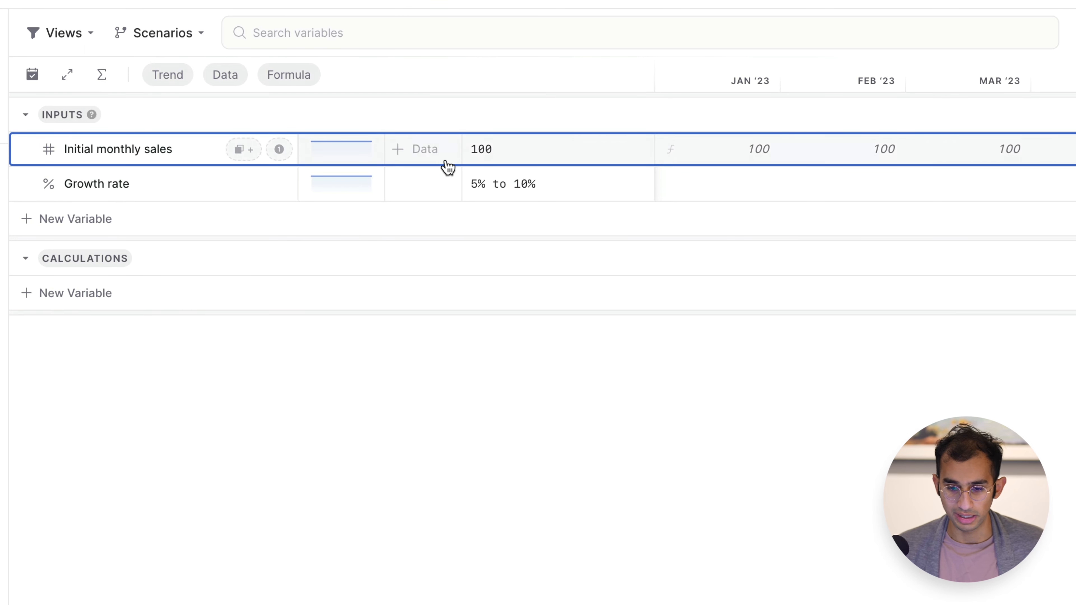
{"action": "left_click", "coordinate": [500, 149]}
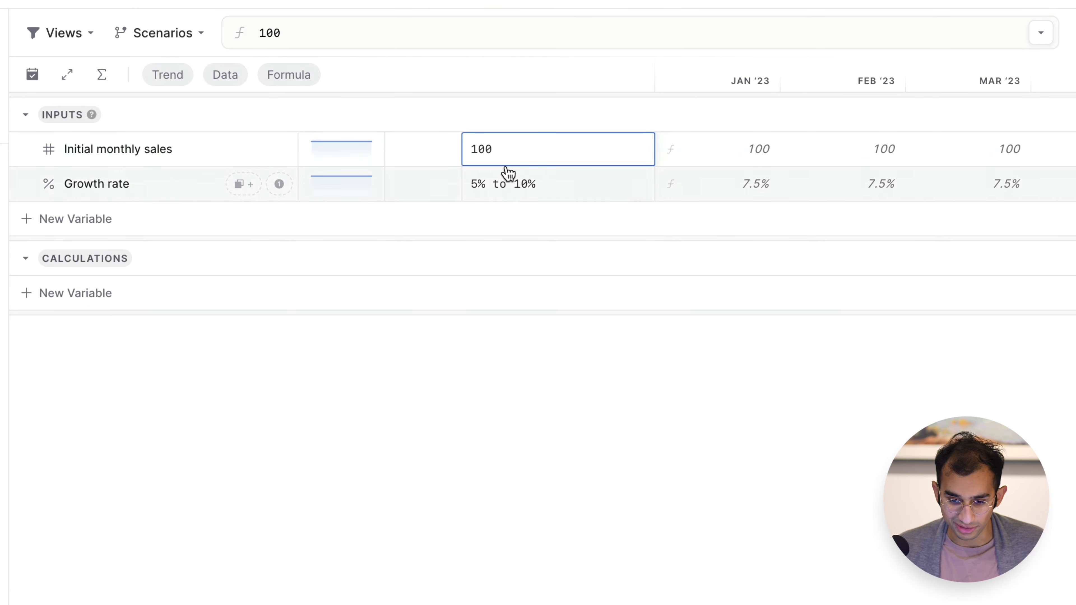
{"action": "left_click", "coordinate": [846, 156]}
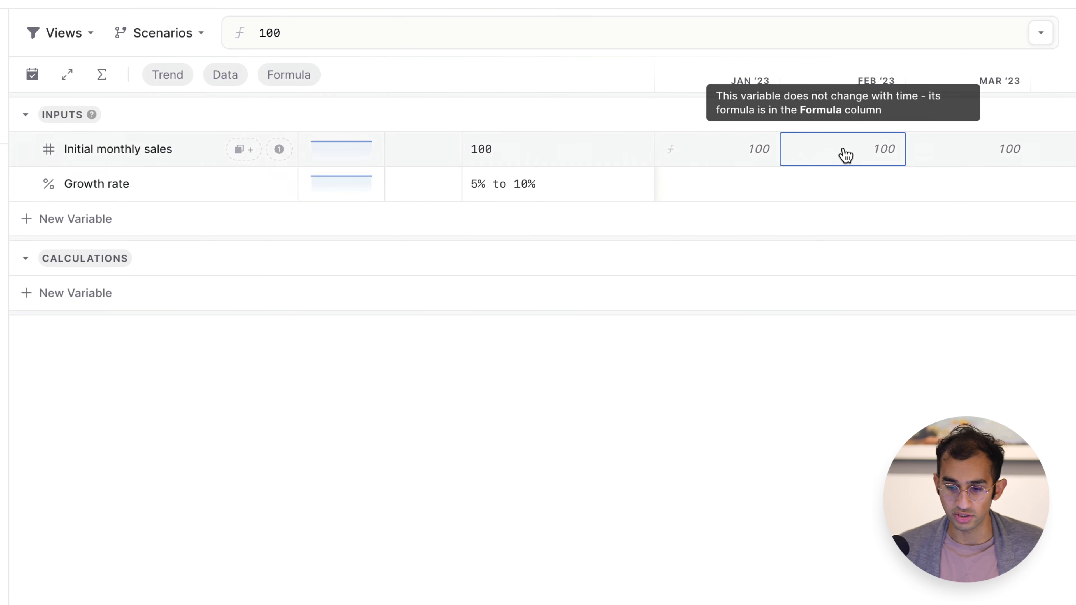
{"action": "scroll", "coordinate": [849, 163], "scroll_direction": "right", "scroll_amount": 3}
{"action": "left_click", "coordinate": [870, 190]}
Override the Growth rate for January 2024 with 3%.
{"action": "scroll", "coordinate": [872, 191], "scroll_direction": "right", "scroll_amount": 10}
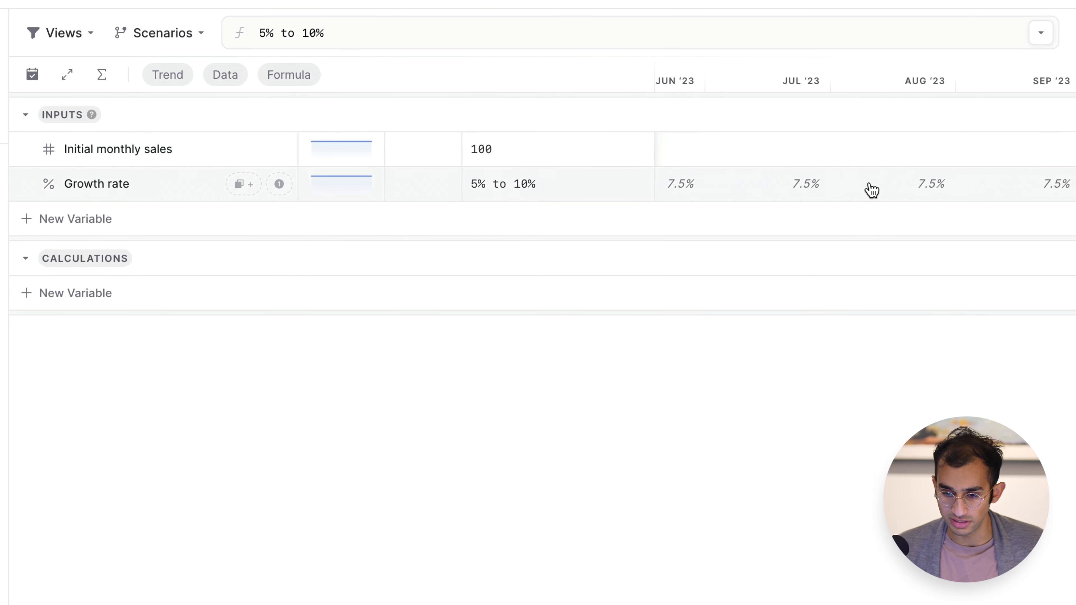
{"action": "scroll", "coordinate": [872, 190], "scroll_direction": "right", "scroll_amount": 5}
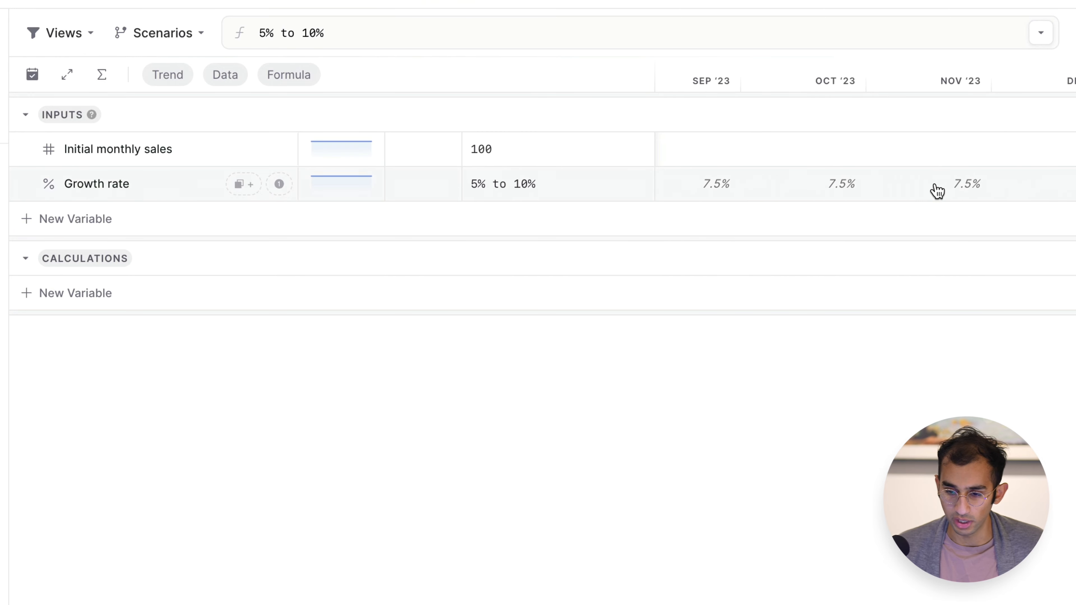
{"action": "scroll", "coordinate": [946, 170], "scroll_direction": "right", "scroll_amount": 4}
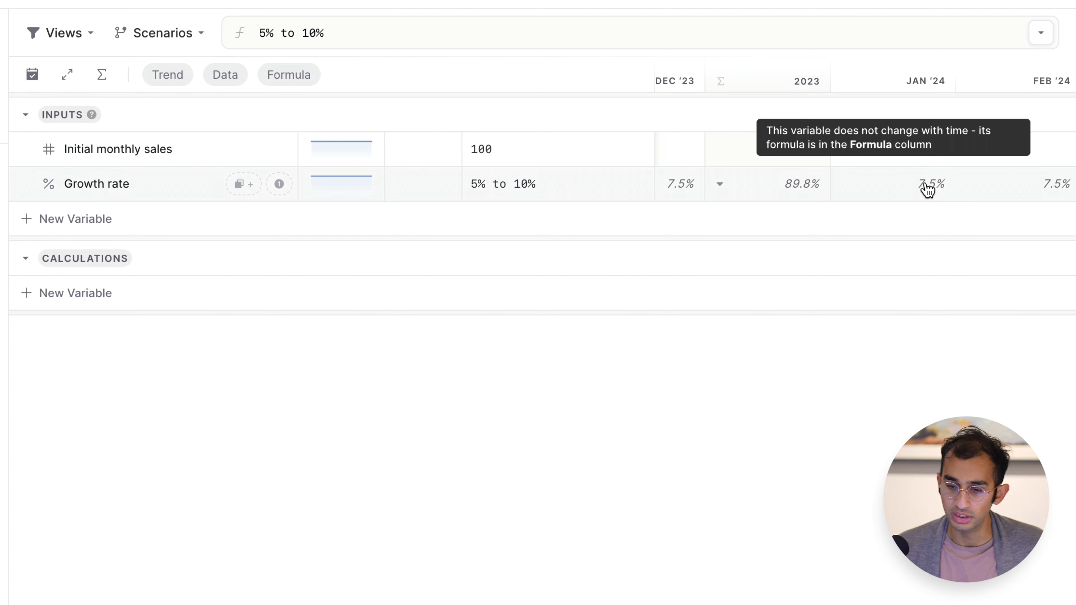
{"action": "left_click", "coordinate": [927, 187]}
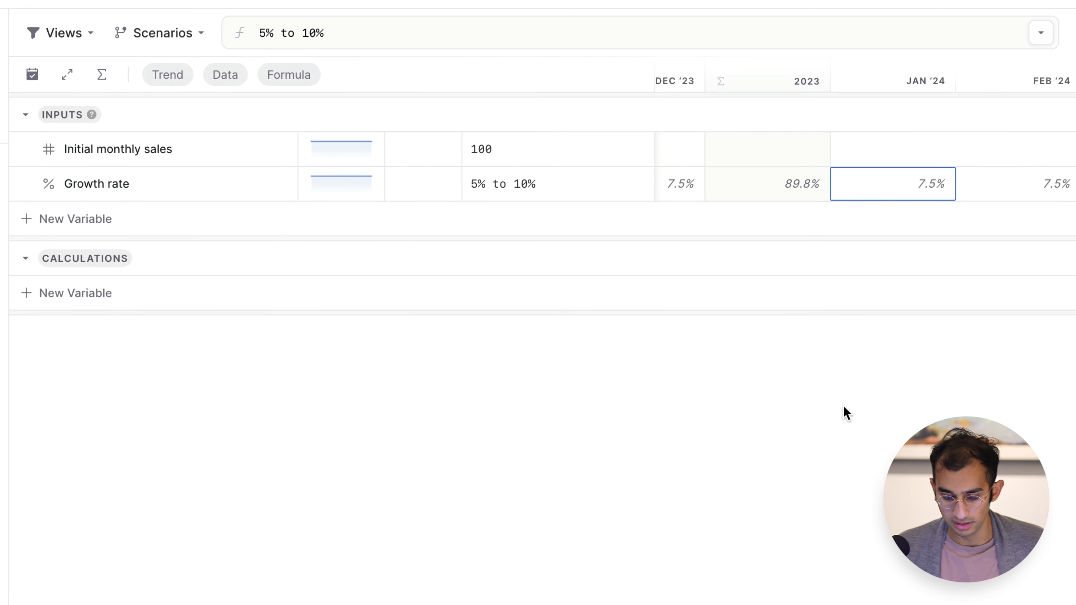
{"action": "type", "text": "3%"}
{"action": "key", "text": "Return"}
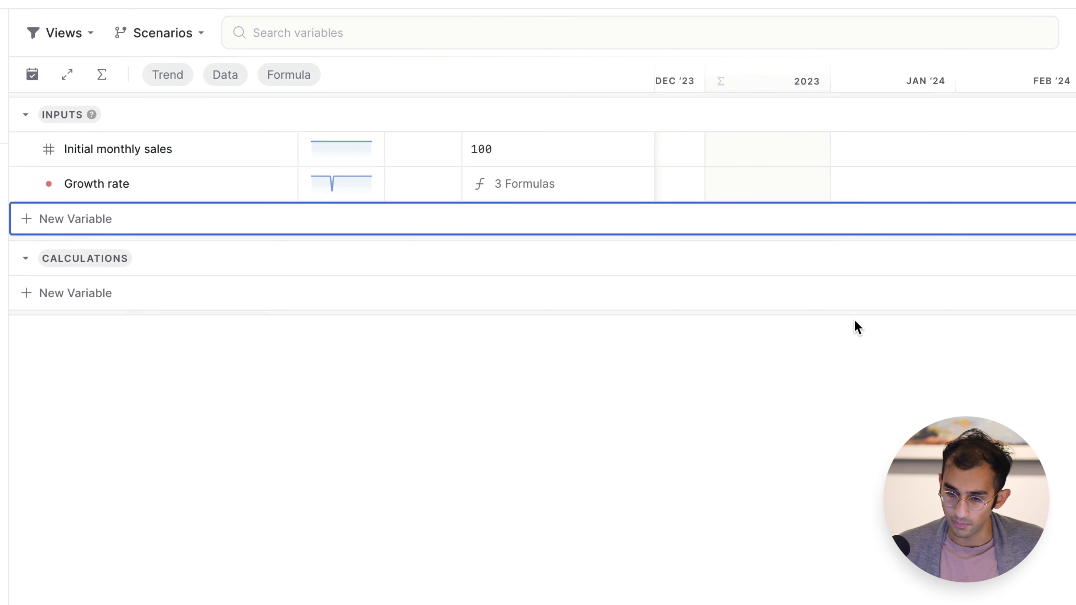
Fill the Growth rate's January 2024 value of 3% across February and March 2024 and all the following months.
{"action": "left_click", "coordinate": [906, 186]}
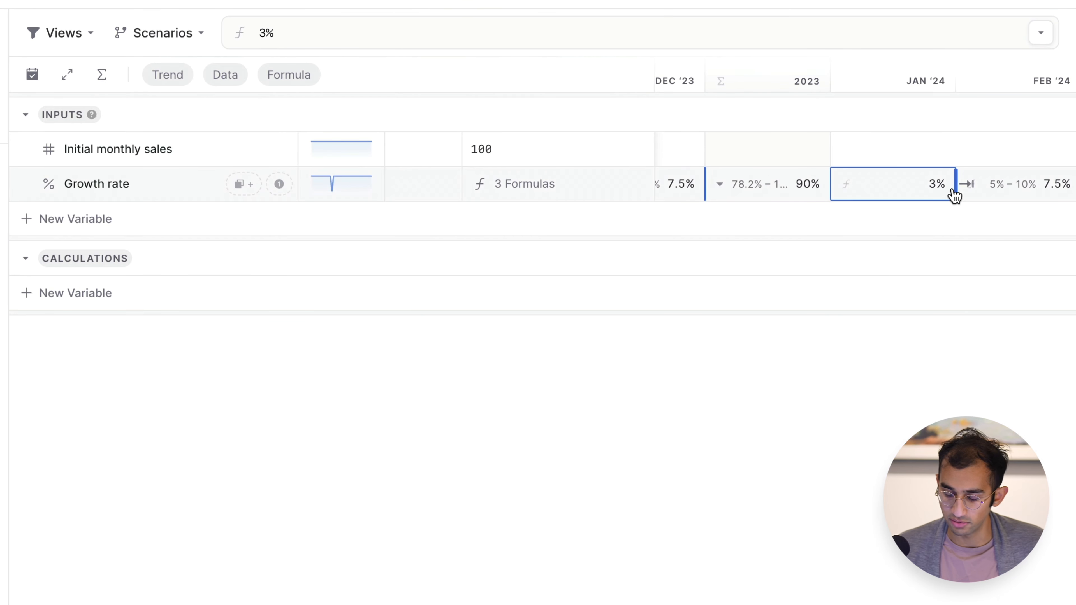
{"action": "left_click_drag", "start_coordinate": [954, 187], "coordinate": [1035, 185]}
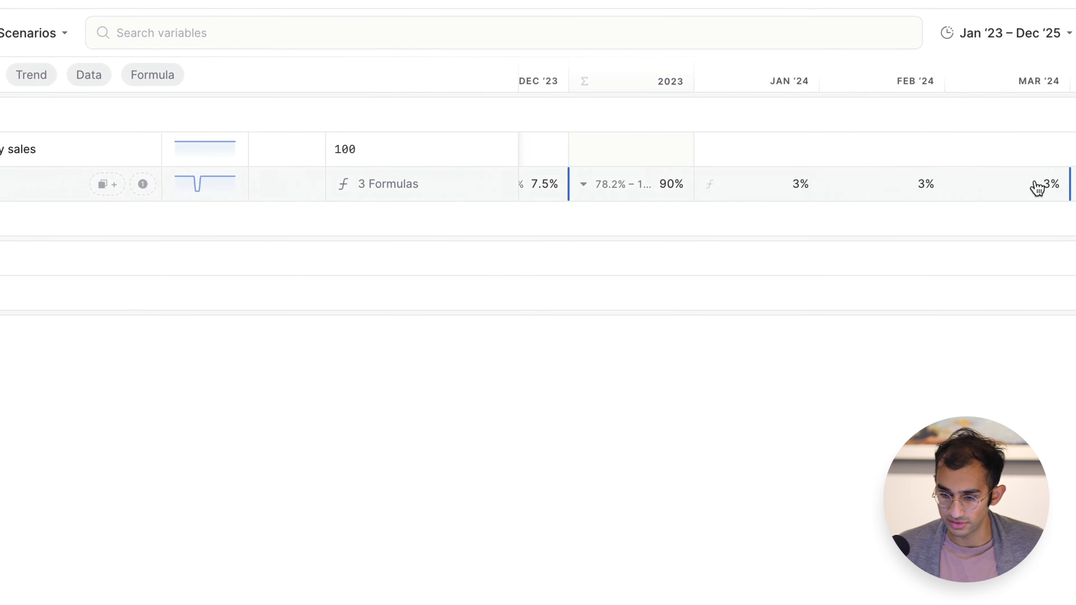
{"action": "scroll", "coordinate": [967, 187], "scroll_direction": "right", "scroll_amount": 5}
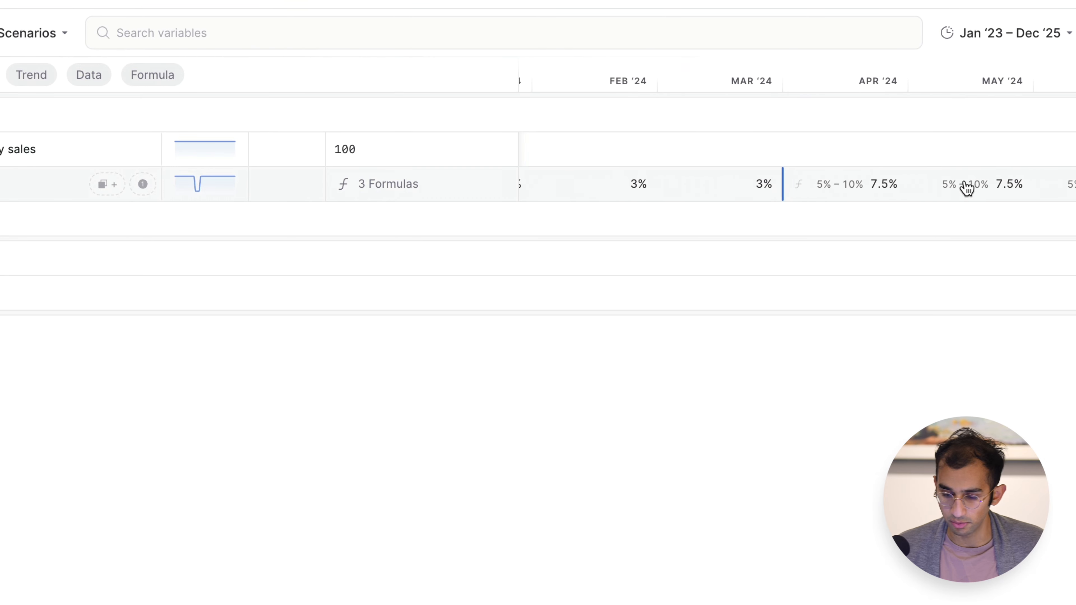
{"action": "left_click", "coordinate": [789, 190]}
{"action": "scroll", "coordinate": [788, 191], "scroll_direction": "right", "scroll_amount": 6}
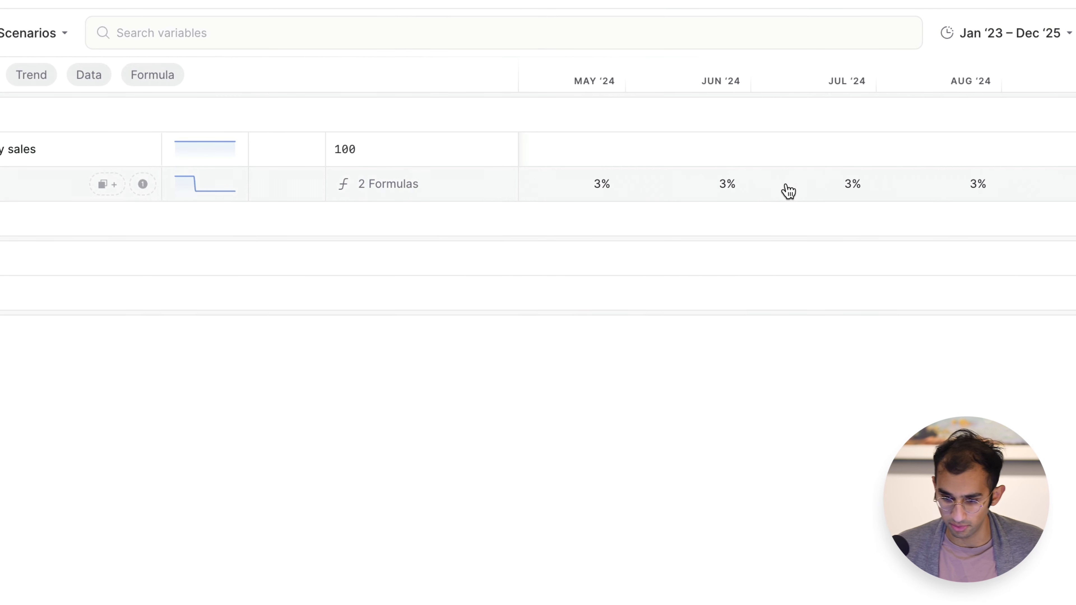
{"action": "scroll", "coordinate": [788, 191], "scroll_direction": "left", "scroll_amount": 7}
{"action": "scroll", "coordinate": [789, 191], "scroll_direction": "left", "scroll_amount": 3}
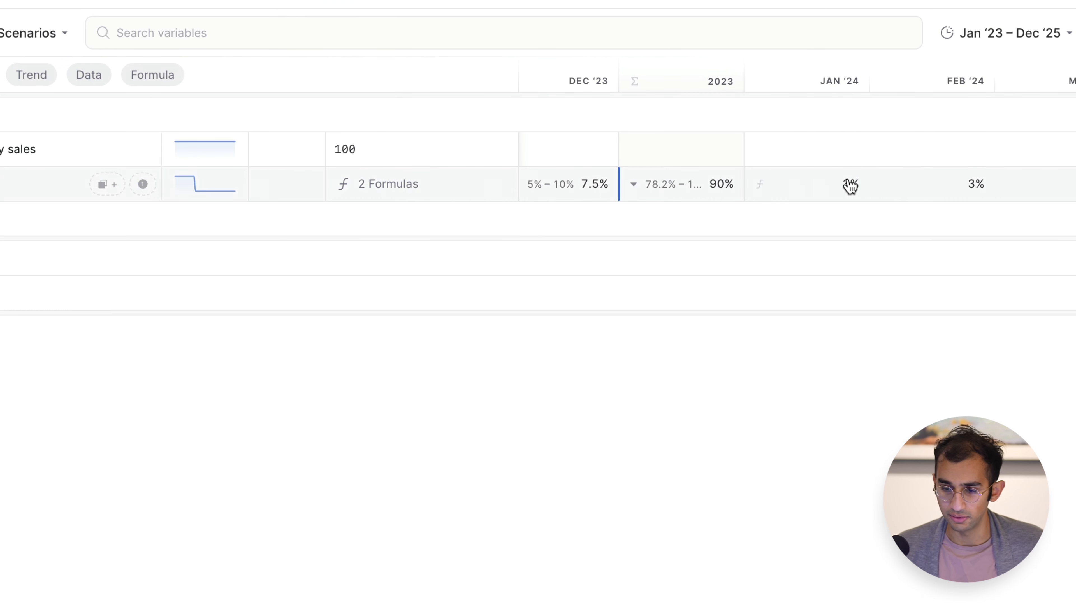
Undo the monthly overrides of Growth rate, including the one for January 2024.
{"action": "key", "text": "super+z"}
{"action": "key", "text": "super+z"}
{"action": "key", "text": "super+z"}
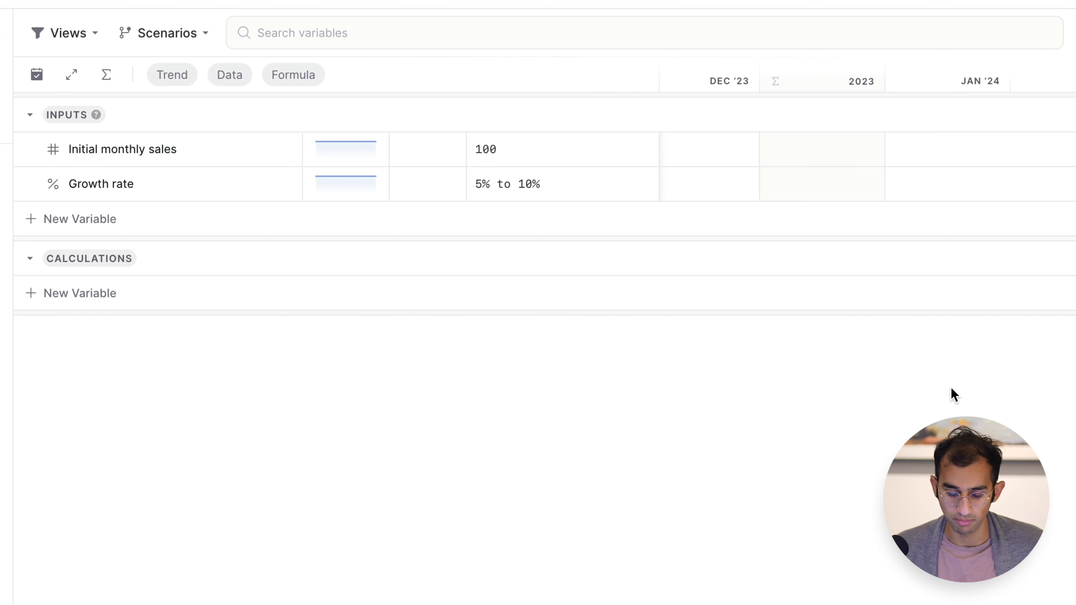
{"action": "scroll", "coordinate": [678, 176], "scroll_direction": "left", "scroll_amount": 15}
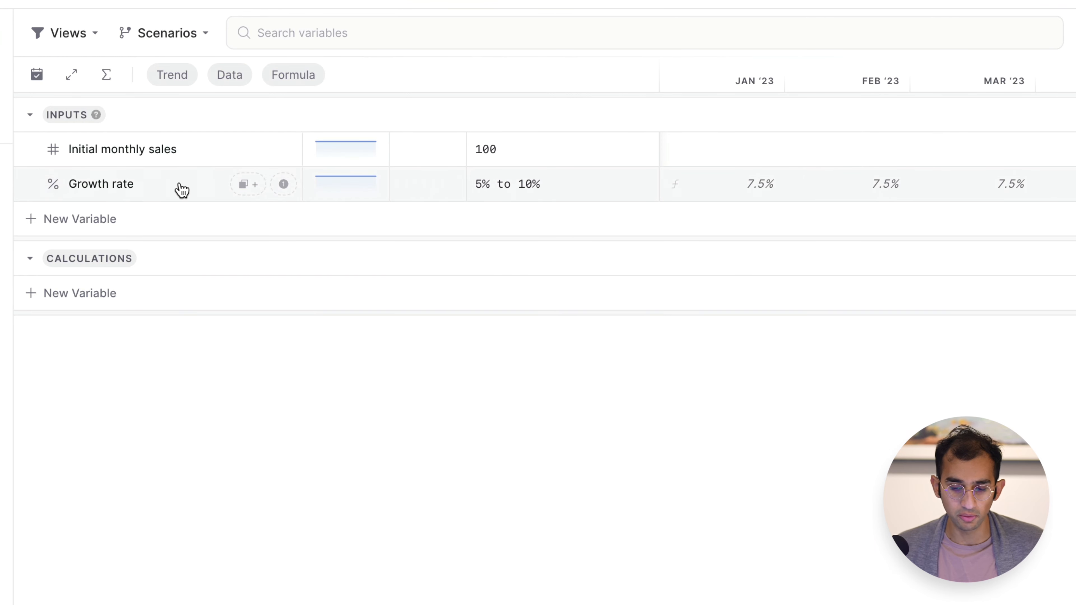
Examine the data types of the two input variables and the type options offered for Growth rate.
{"action": "left_click", "coordinate": [541, 180]}
{"action": "left_click", "coordinate": [137, 195]}
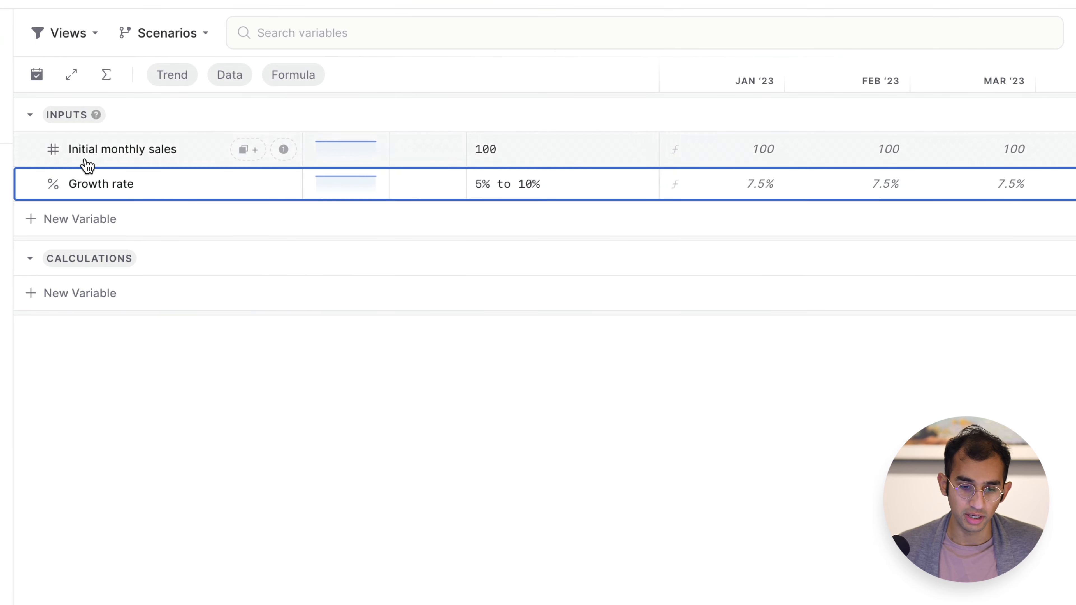
{"action": "left_click", "coordinate": [54, 152]}
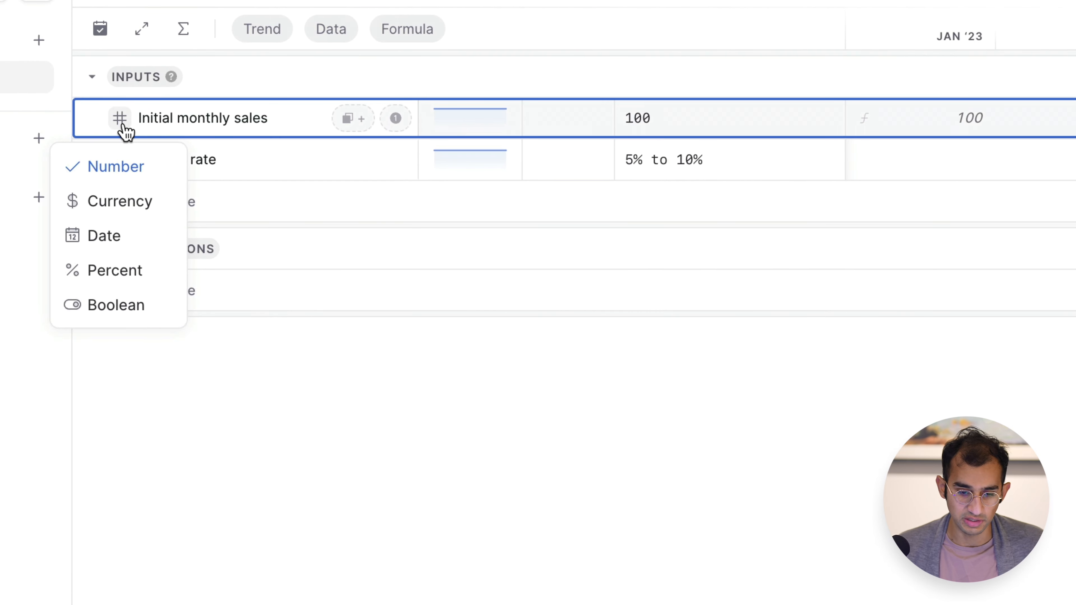
{"action": "left_click", "coordinate": [120, 161]}
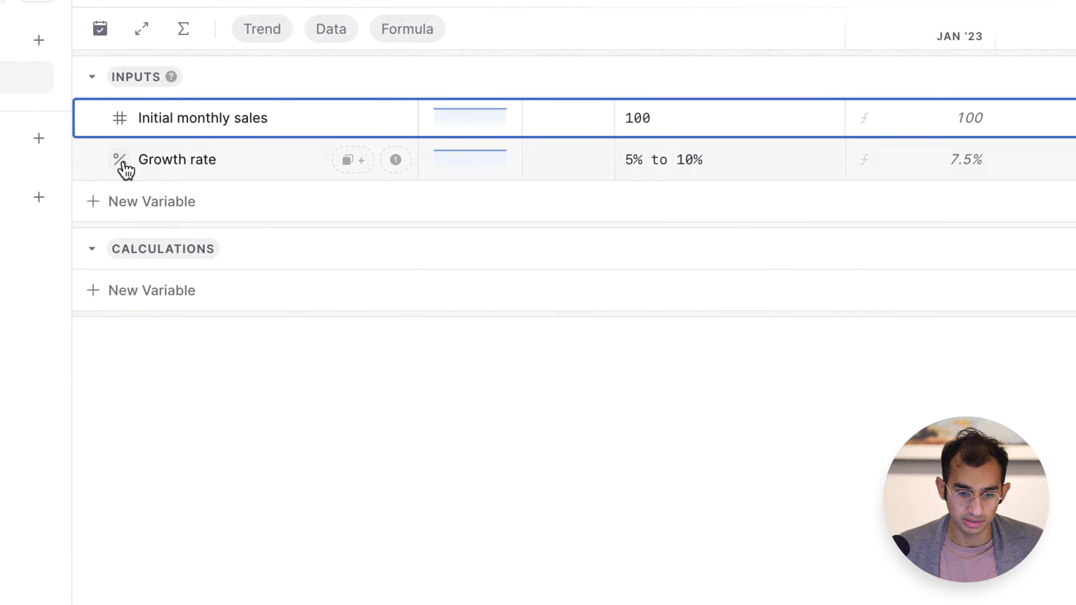
{"action": "left_click", "coordinate": [120, 161]}
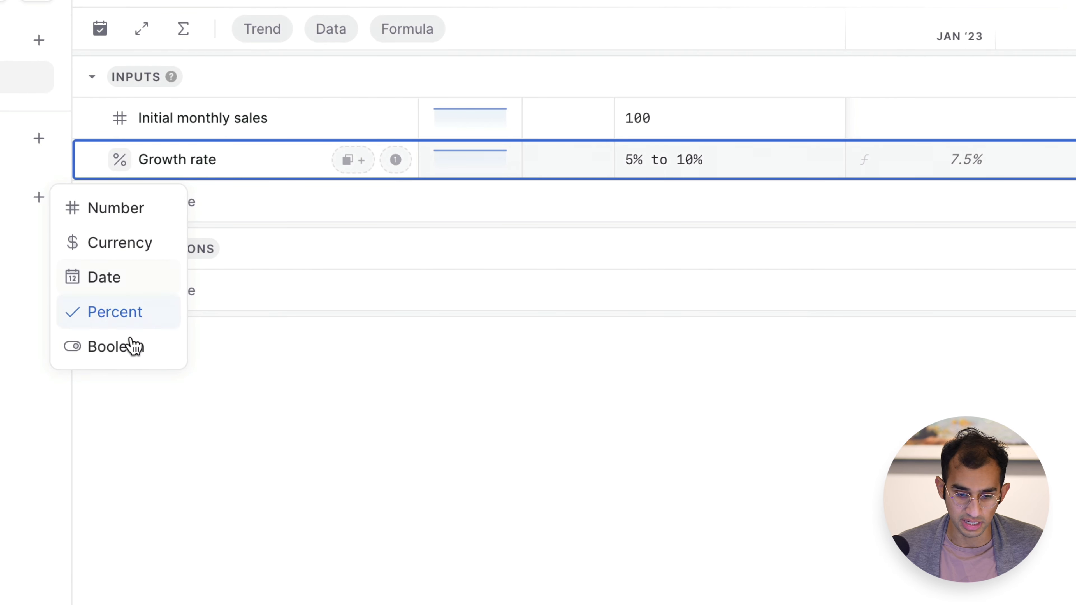
{"action": "left_click", "coordinate": [364, 373]}
{"action": "left_click", "coordinate": [235, 185]}
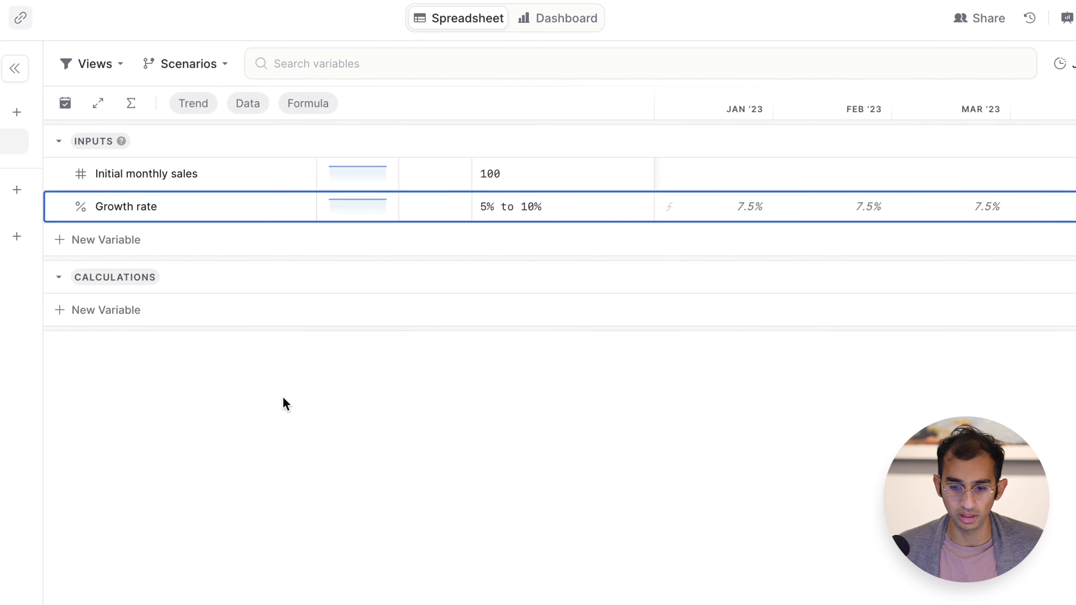
{"action": "left_click", "coordinate": [338, 401]}
Inspect the range formula entered for Growth rate.
{"action": "double_click", "coordinate": [610, 186]}
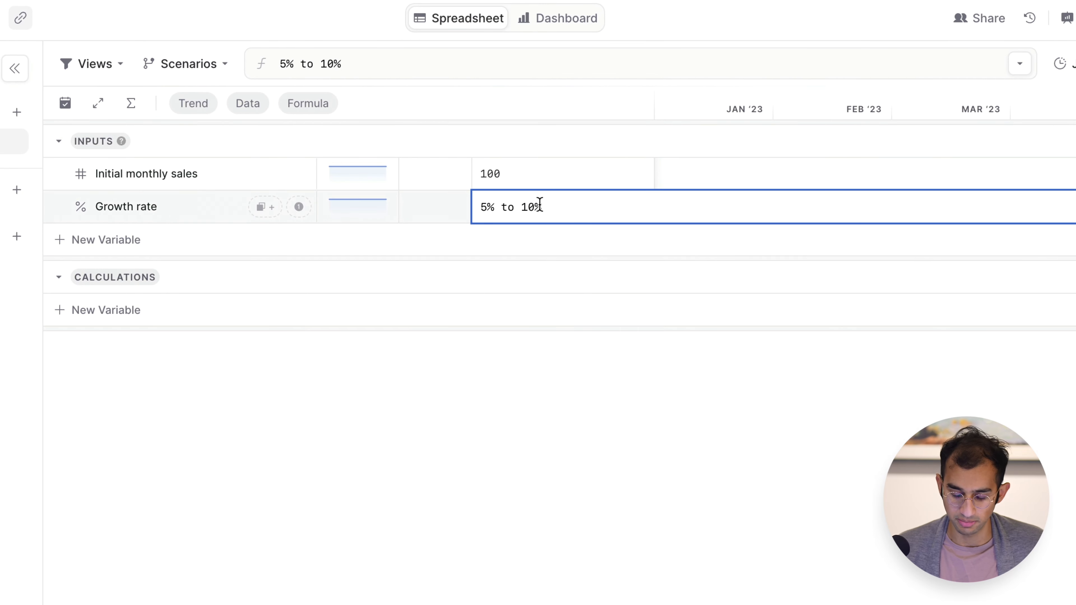
{"action": "key", "text": "Return"}
{"action": "left_click", "coordinate": [507, 427]}
{"action": "left_click", "coordinate": [518, 209]}
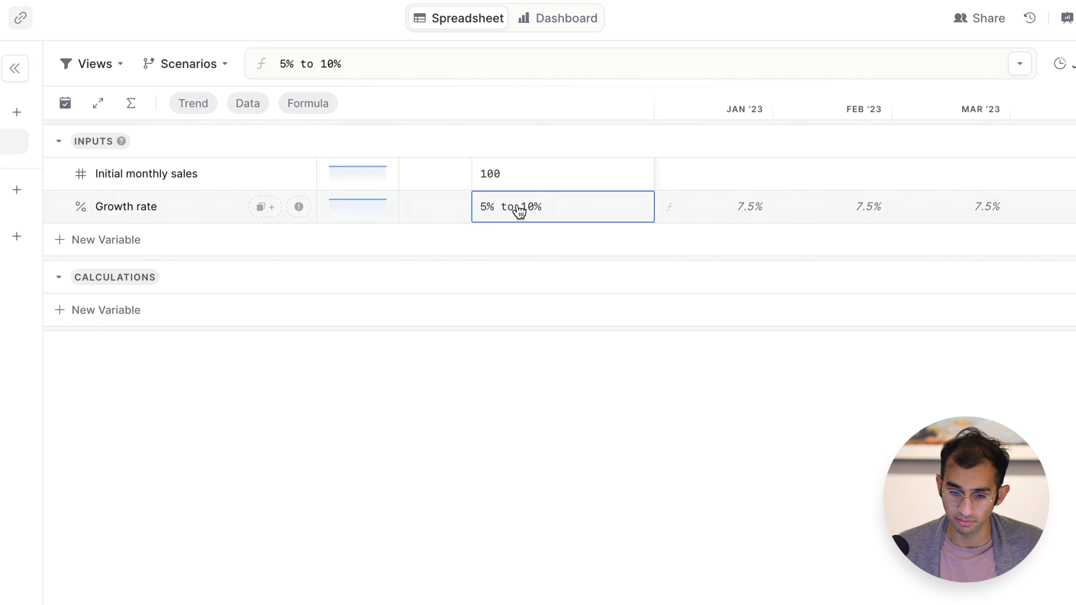
{"action": "left_click", "coordinate": [443, 406]}
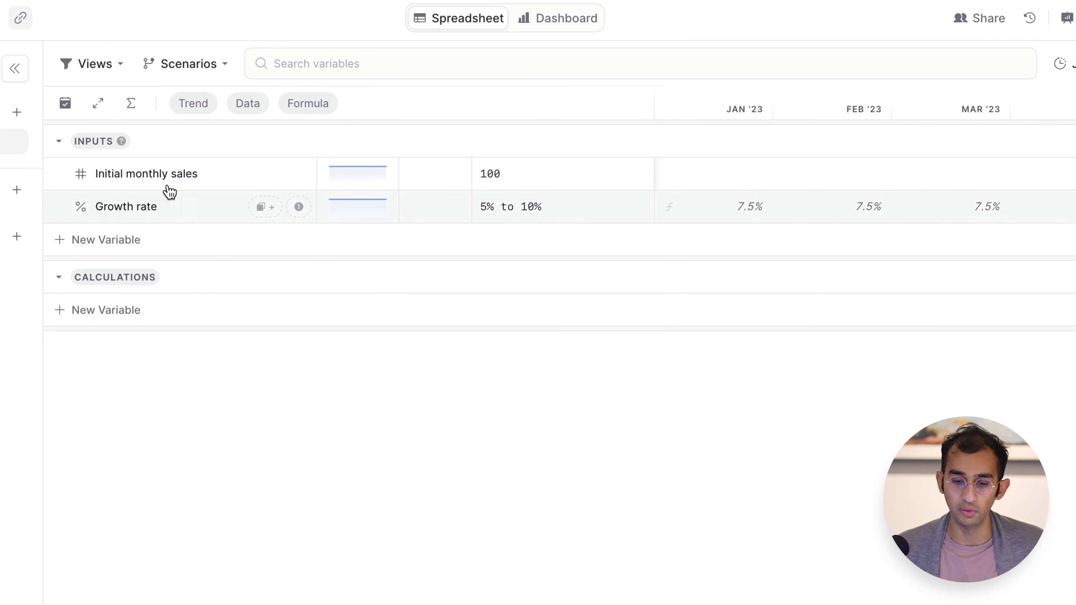
{"action": "left_click", "coordinate": [81, 174]}
{"action": "left_click", "coordinate": [148, 199]}
{"action": "left_click", "coordinate": [149, 200]}
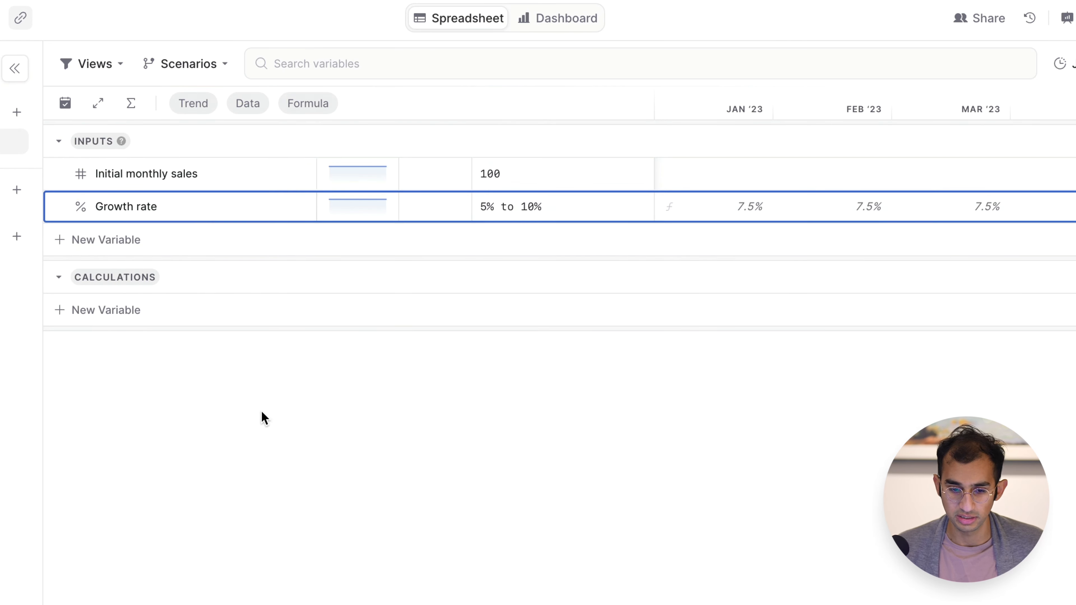
{"action": "left_click", "coordinate": [271, 430]}
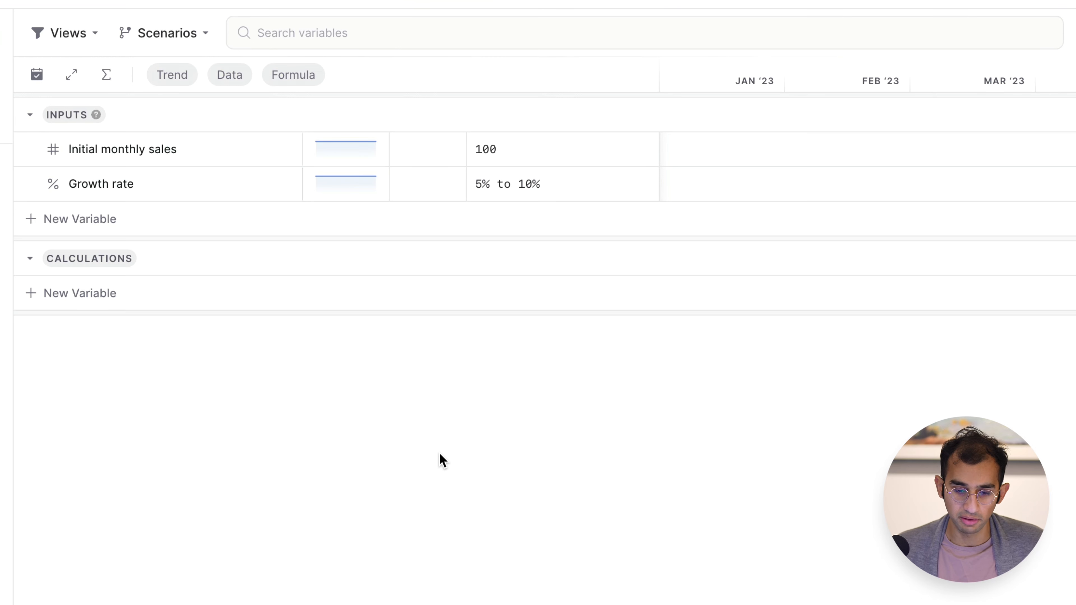
{"action": "left_click", "coordinate": [118, 193]}
{"action": "left_click", "coordinate": [158, 434]}
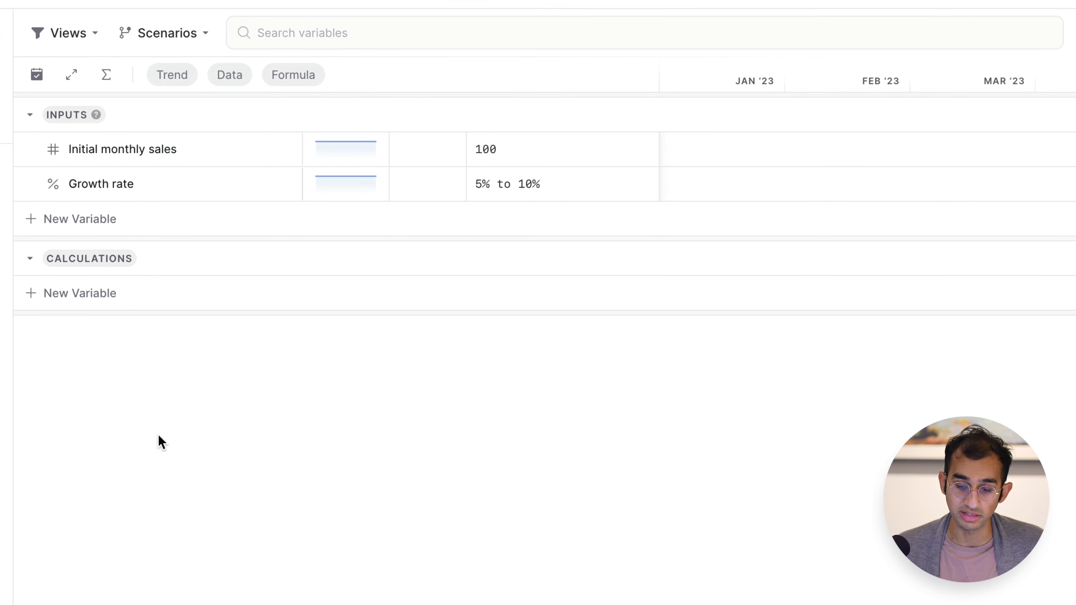
Add a variable named "Revenue per sale" to the Inputs category with the value $50.
{"action": "left_click", "coordinate": [88, 220]}
{"action": "type", "text": "R"}
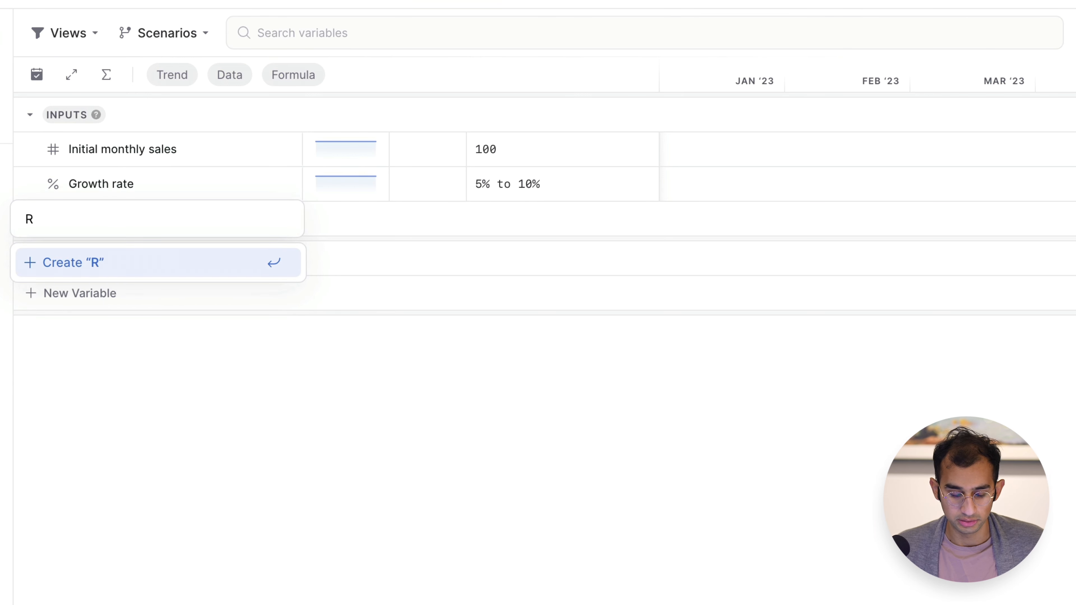
{"action": "type", "text": "evenue per sa"}
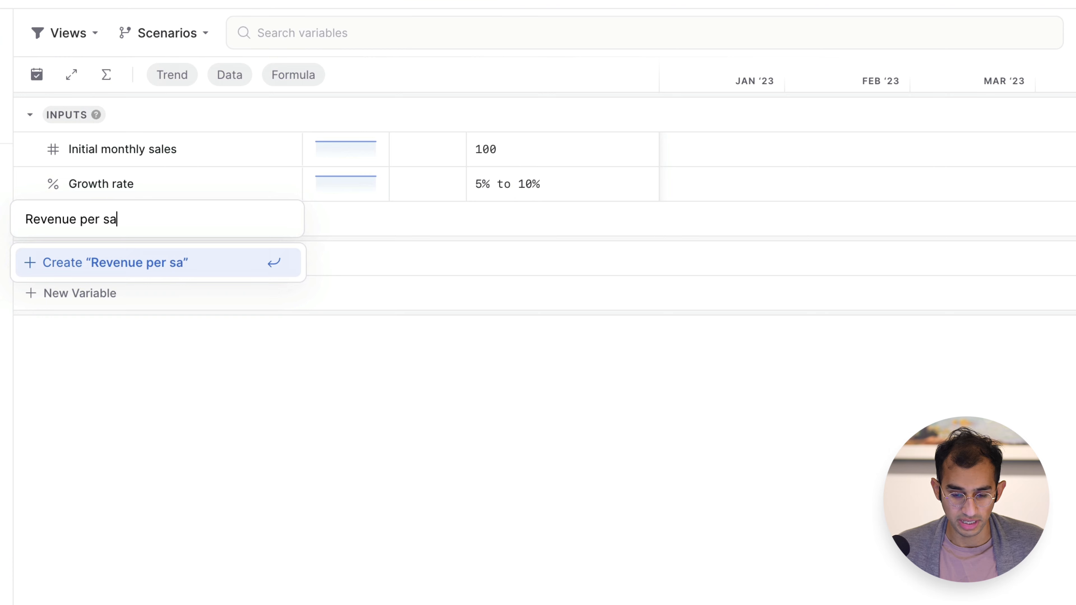
{"action": "type", "text": "le"}
{"action": "key", "text": "Return"}
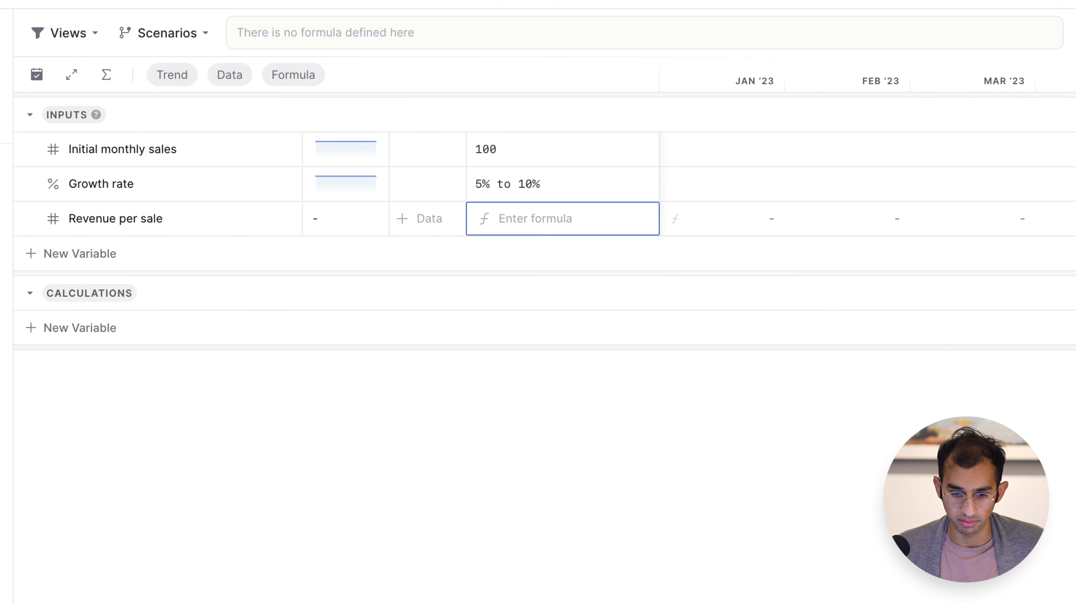
{"action": "type", "text": "$50"}
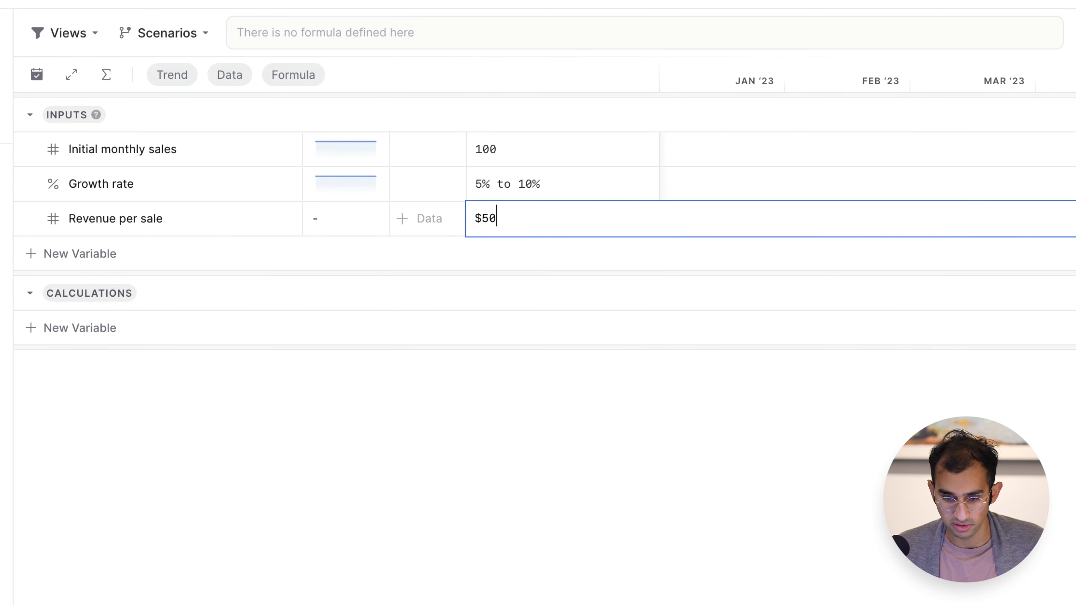
{"action": "key", "text": "Return"}
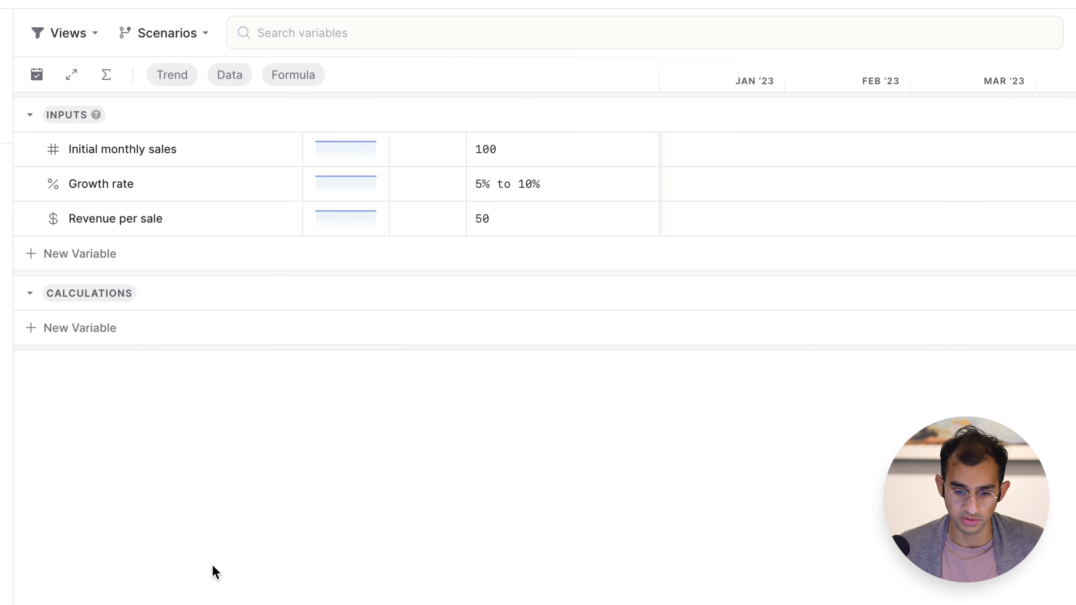
Add a variable named "Sales" to the Calculations category.
{"action": "left_click", "coordinate": [76, 338]}
{"action": "type", "text": "C"}
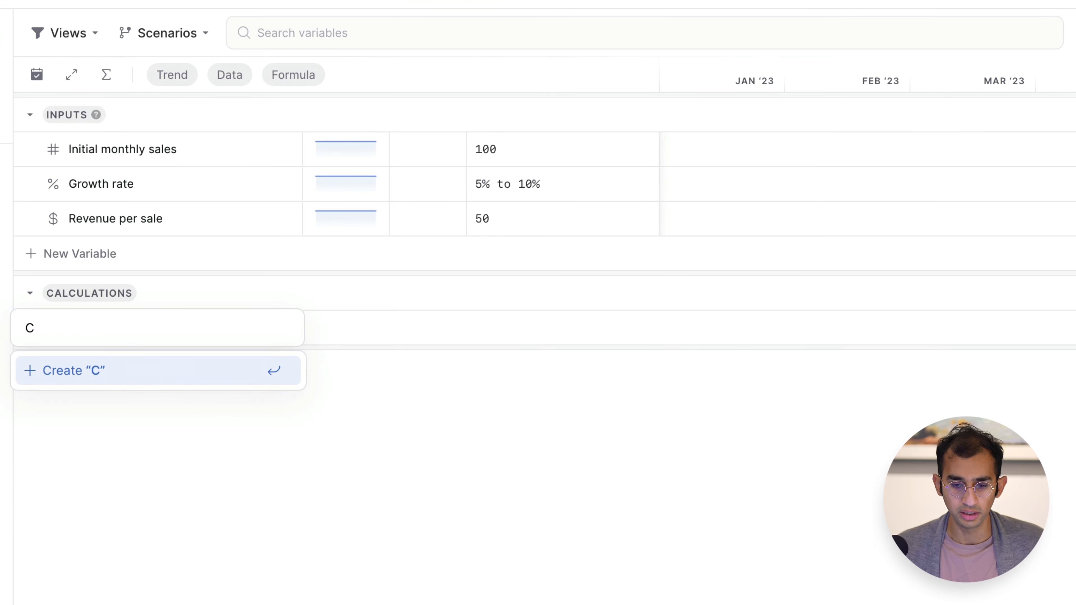
{"action": "key", "text": "BackSpace"}
{"action": "type", "text": "Sales"}
{"action": "key", "text": "Return"}
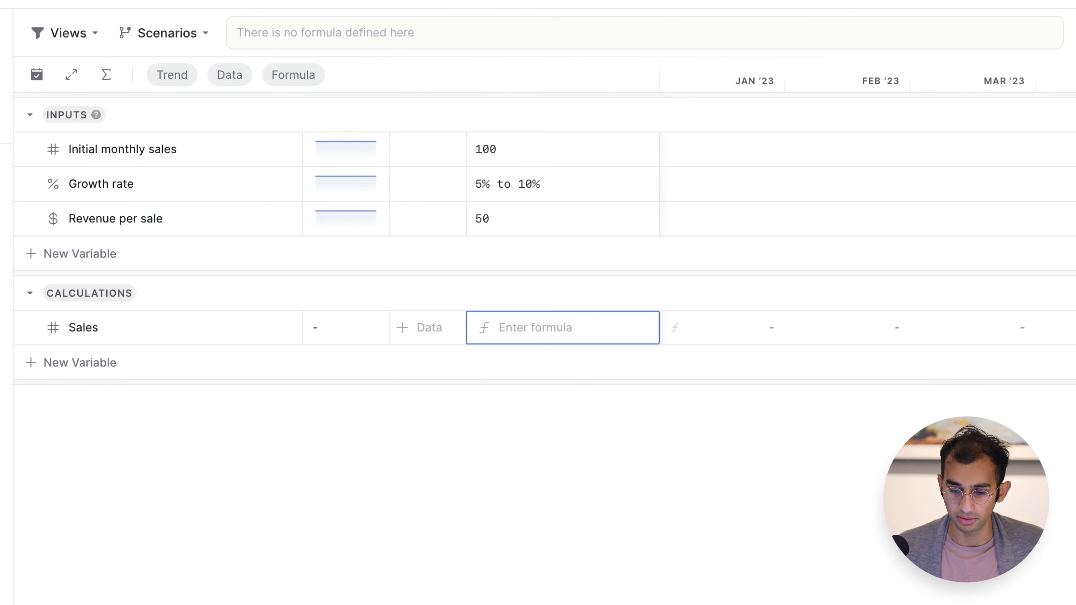
Set the Sales formula to the previous month's Sales * (1 + Growth rate).
{"action": "type", "text": "prev"}
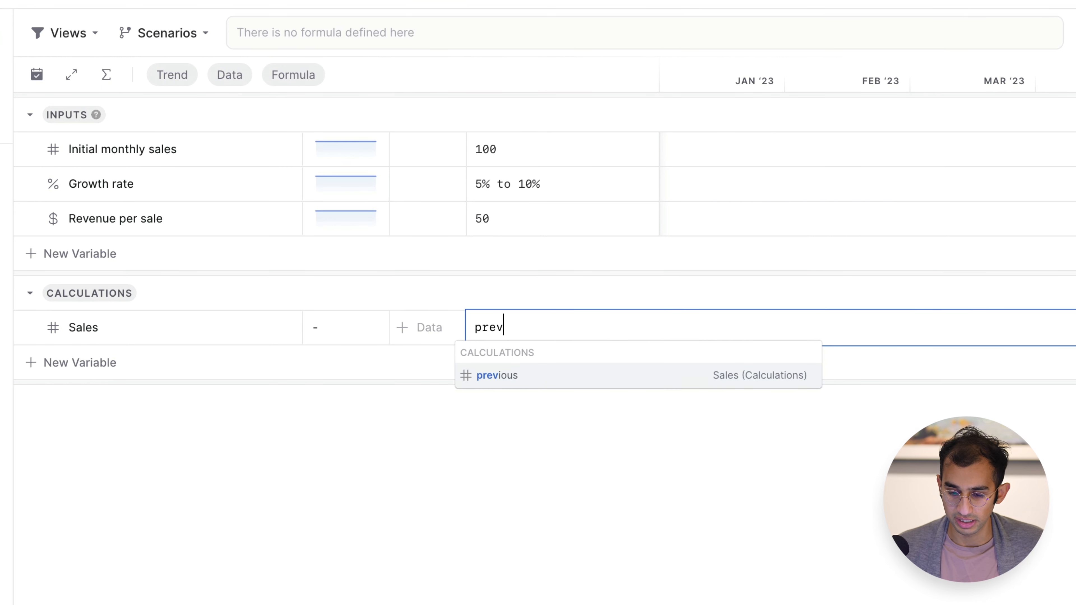
{"action": "key", "text": "Return"}
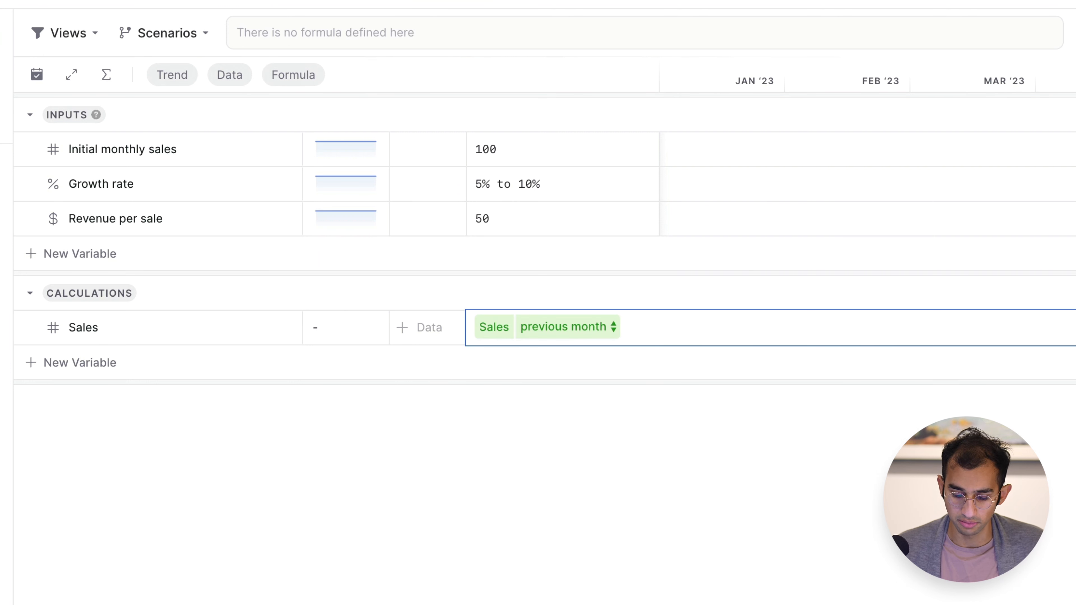
{"action": "type", "text": "* ("}
{"action": "type", "text": "1 + growth"}
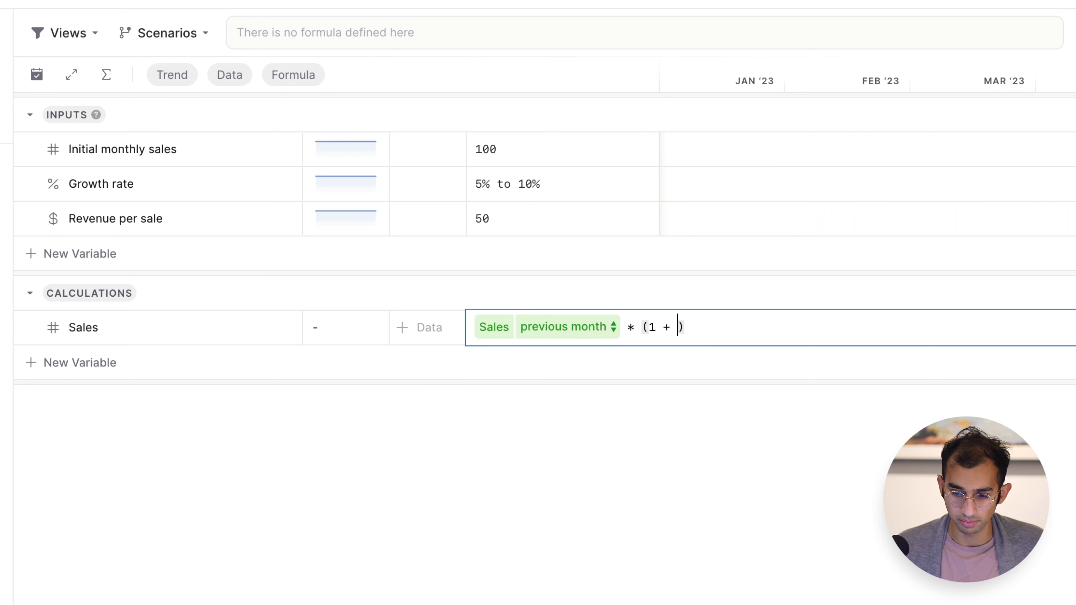
{"action": "key", "text": "Return"}
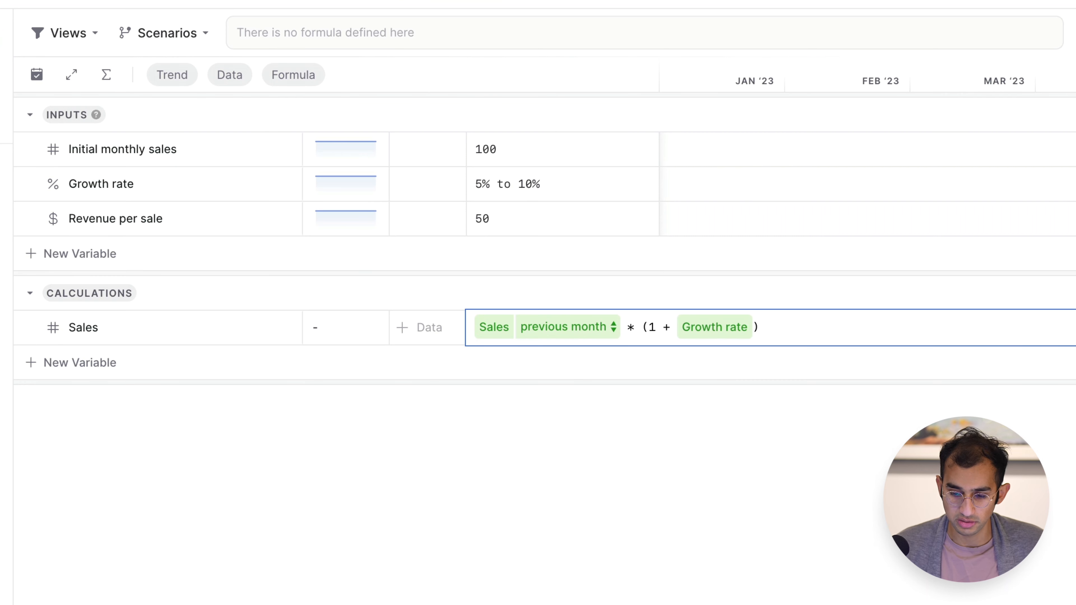
{"action": "key", "text": "Return"}
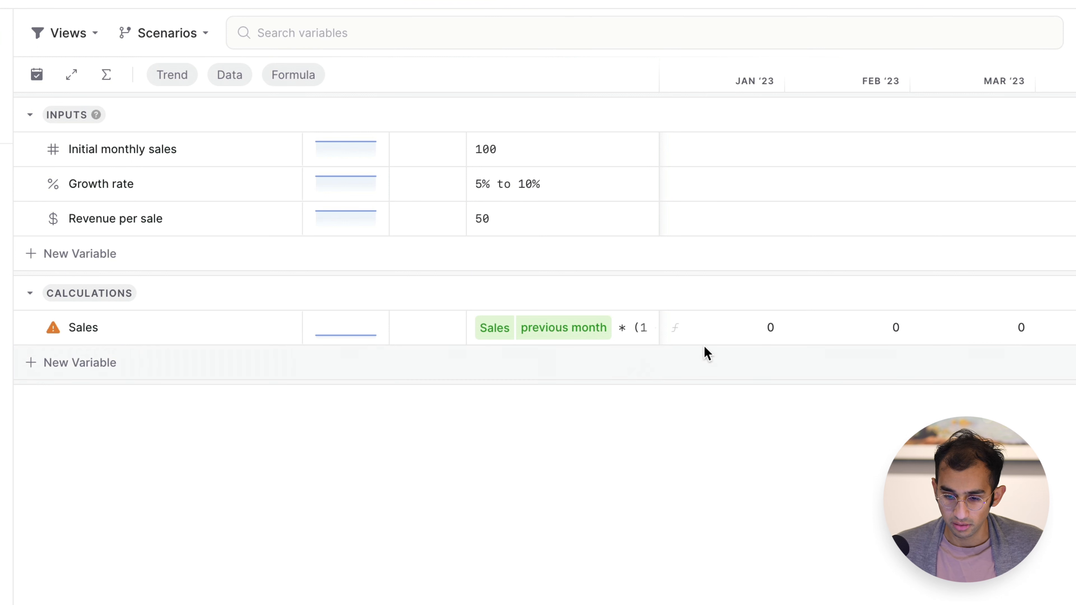
Examine the monthly values of Sales and read the warning attached to the variable.
{"action": "scroll", "coordinate": [756, 339], "scroll_direction": "right", "scroll_amount": 5}
{"action": "scroll", "coordinate": [756, 338], "scroll_direction": "right", "scroll_amount": 10}
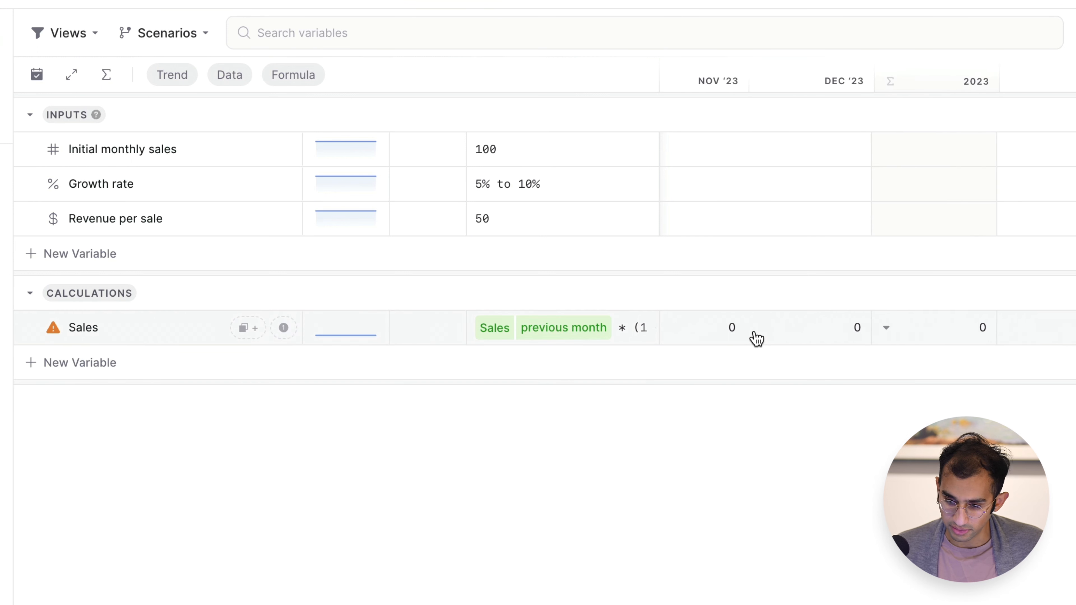
{"action": "scroll", "coordinate": [756, 339], "scroll_direction": "left", "scroll_amount": 15}
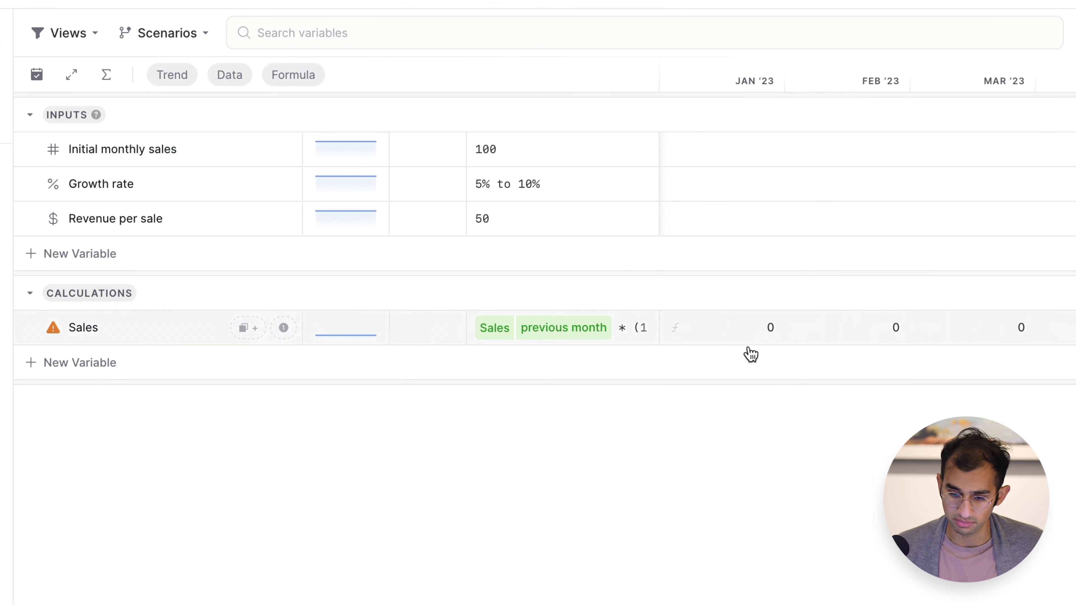
{"action": "mouse_move", "coordinate": [52, 335]}
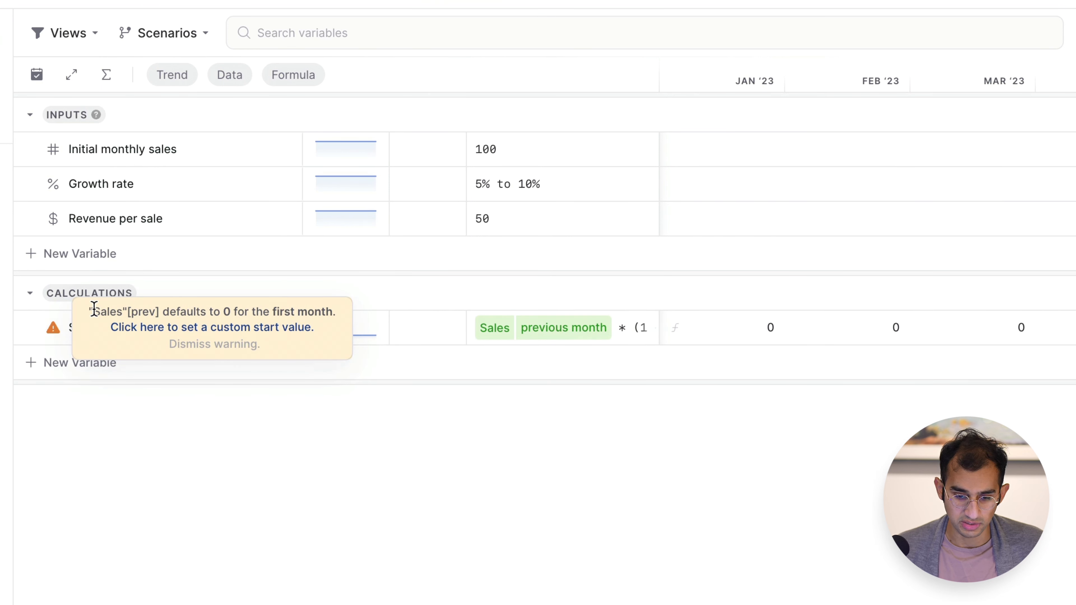
{"action": "left_click_drag", "start_coordinate": [272, 312], "coordinate": [333, 311]}
{"action": "left_click_drag", "start_coordinate": [91, 311], "coordinate": [159, 312]}
{"action": "left_click", "coordinate": [193, 473]}
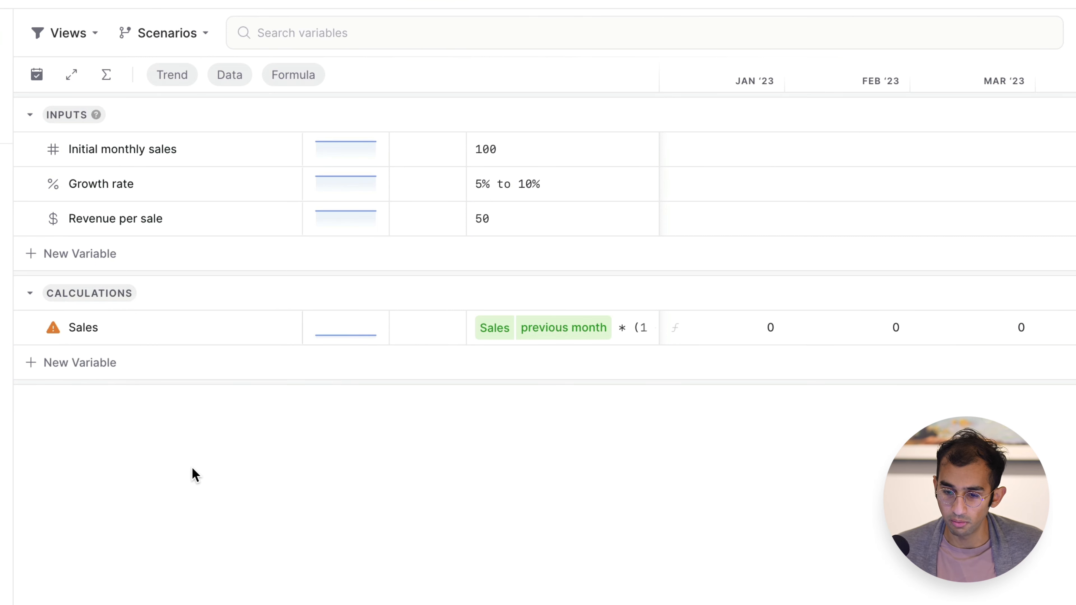
Override the January 2023 value of Sales with a reference to Initial monthly sales.
{"action": "left_click", "coordinate": [740, 337]}
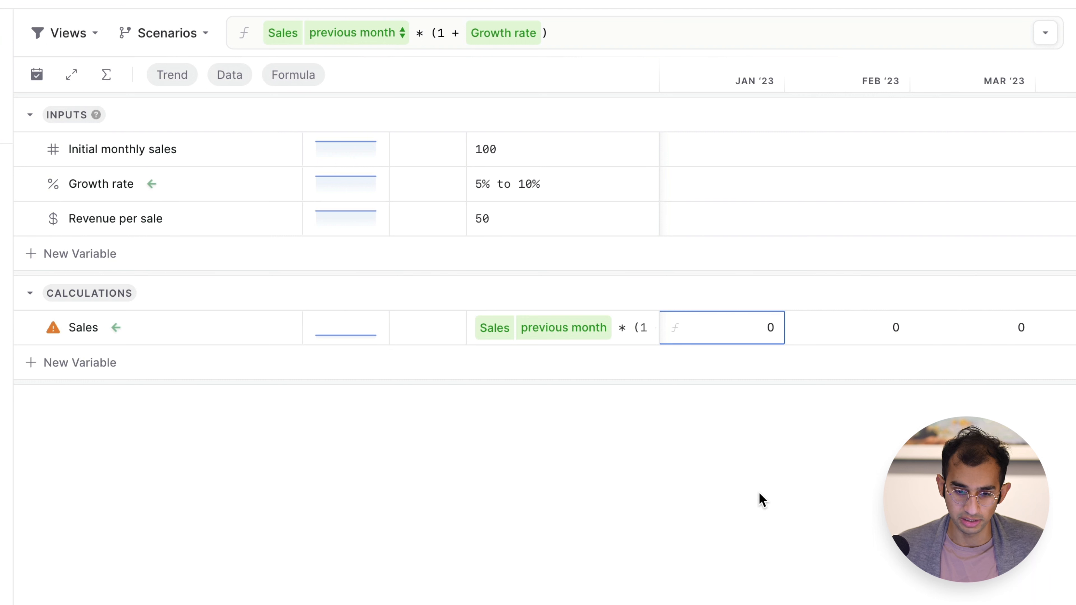
{"action": "type", "text": "initial"}
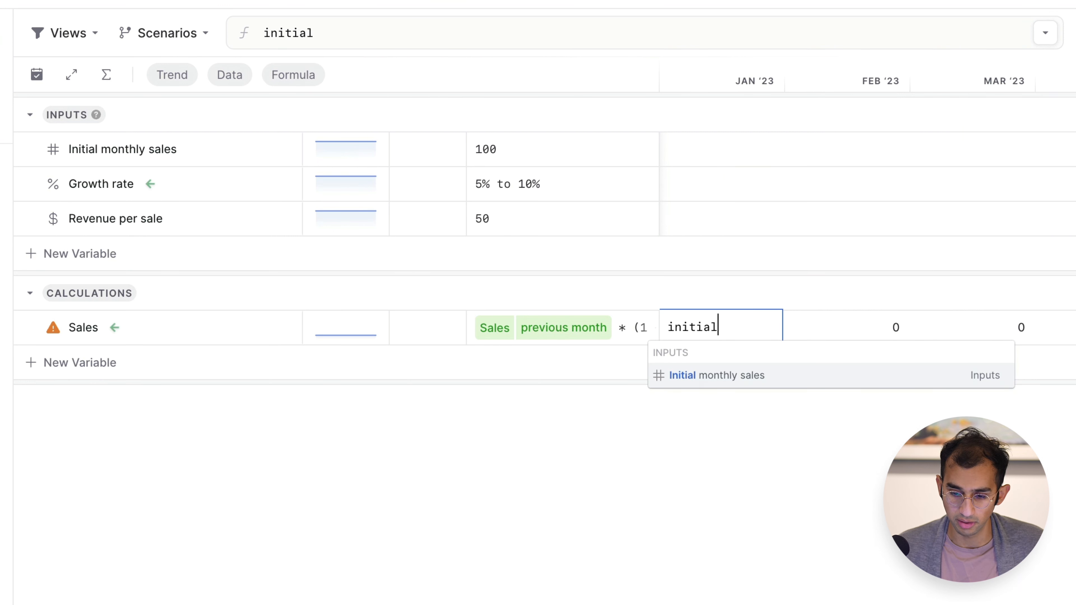
{"action": "key", "text": "Return"}
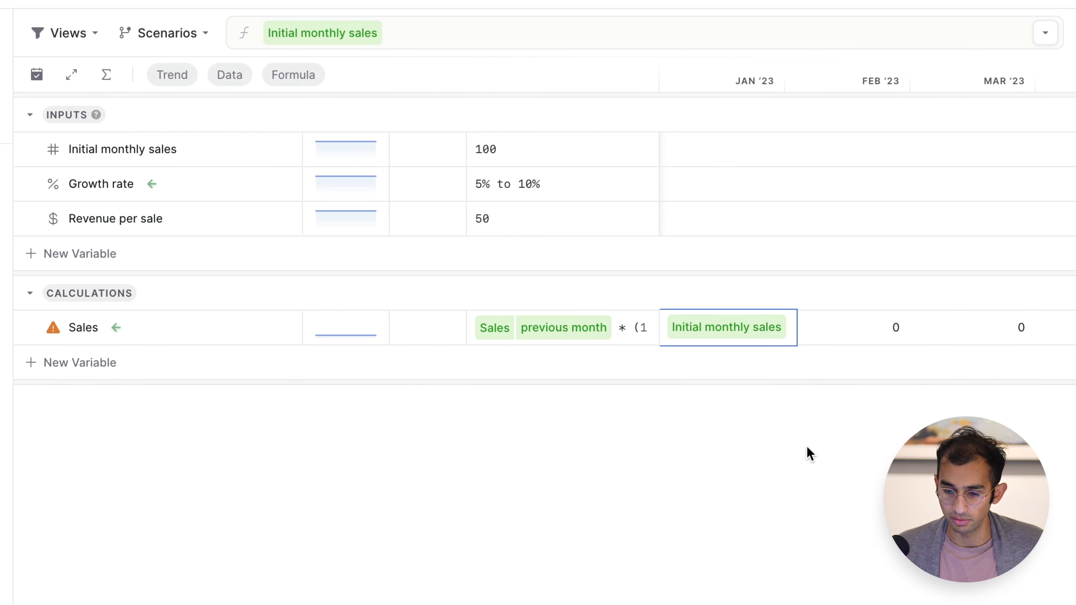
{"action": "key", "text": "Return"}
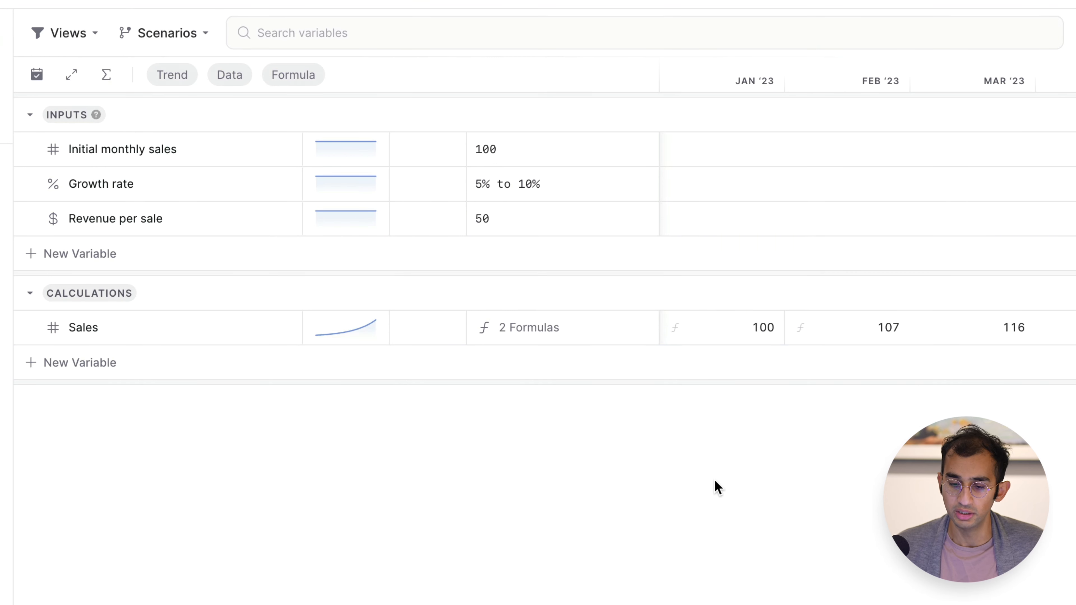
Compare the January and February 2023 formulas of Sales and examine its monthly values through the end of 2024.
{"action": "left_click", "coordinate": [735, 341]}
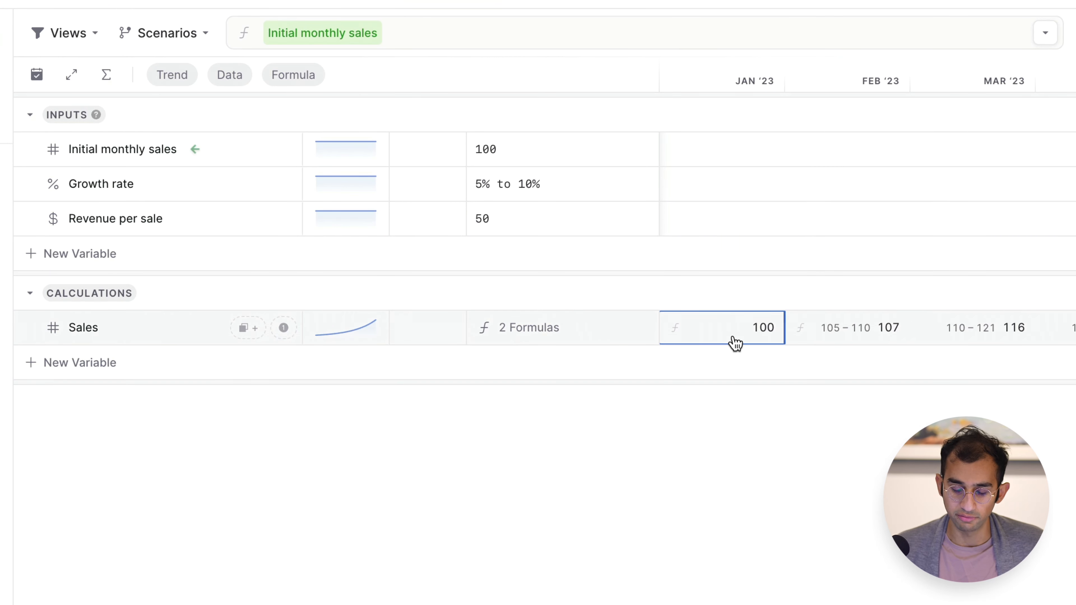
{"action": "left_click", "coordinate": [860, 330]}
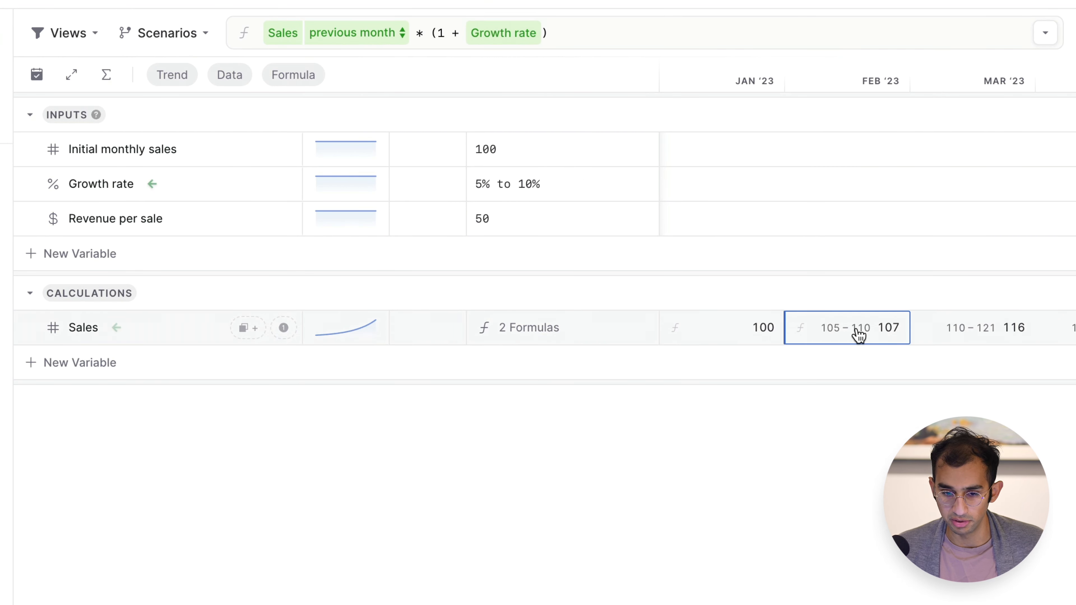
{"action": "left_click", "coordinate": [617, 565]}
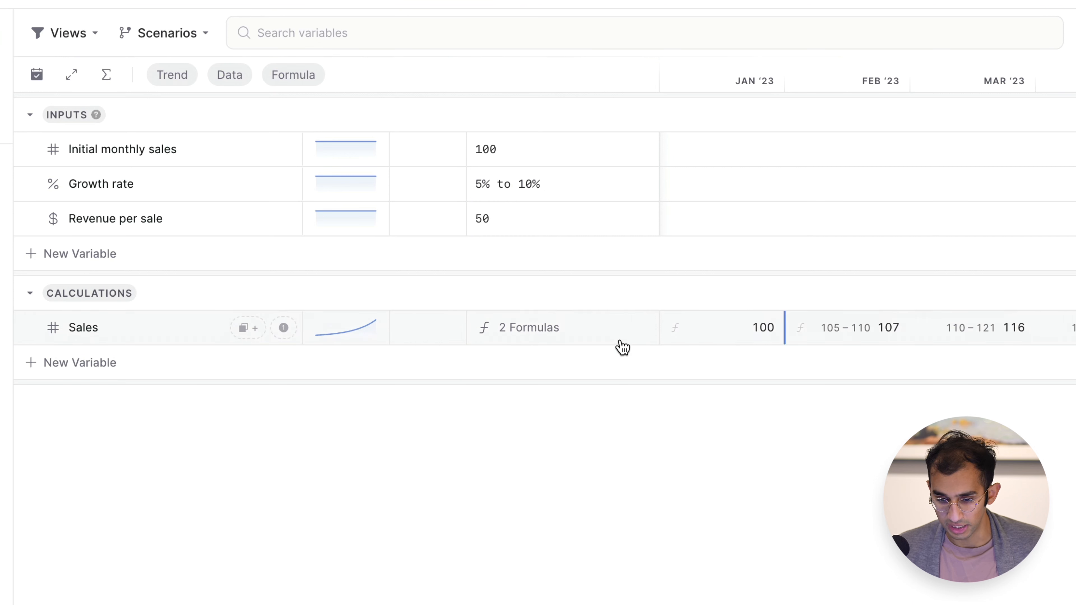
{"action": "scroll", "coordinate": [795, 334], "scroll_direction": "right", "scroll_amount": 15}
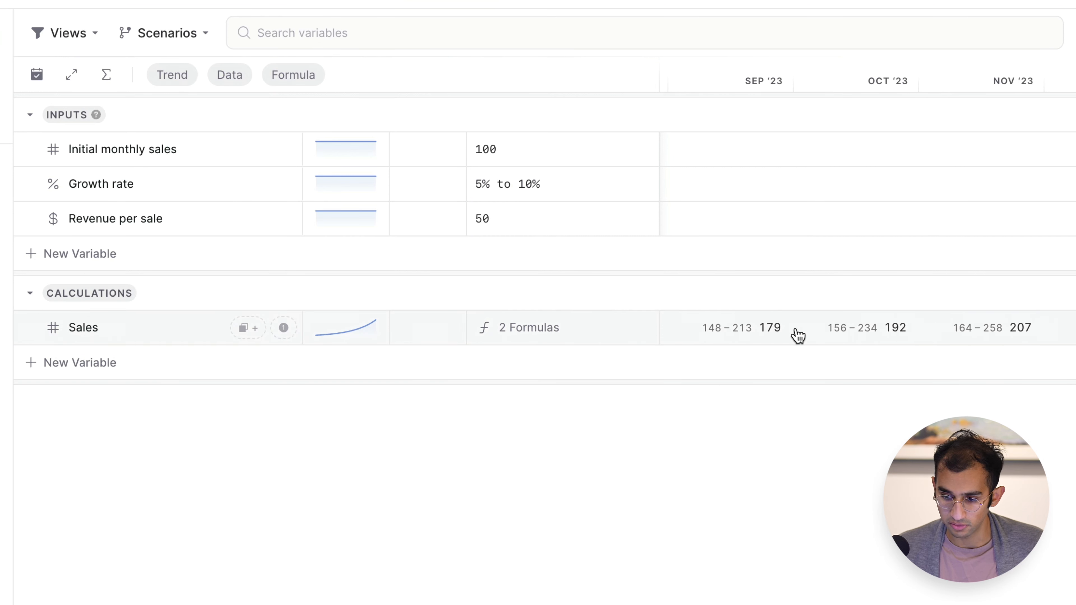
{"action": "scroll", "coordinate": [797, 335], "scroll_direction": "right", "scroll_amount": 8}
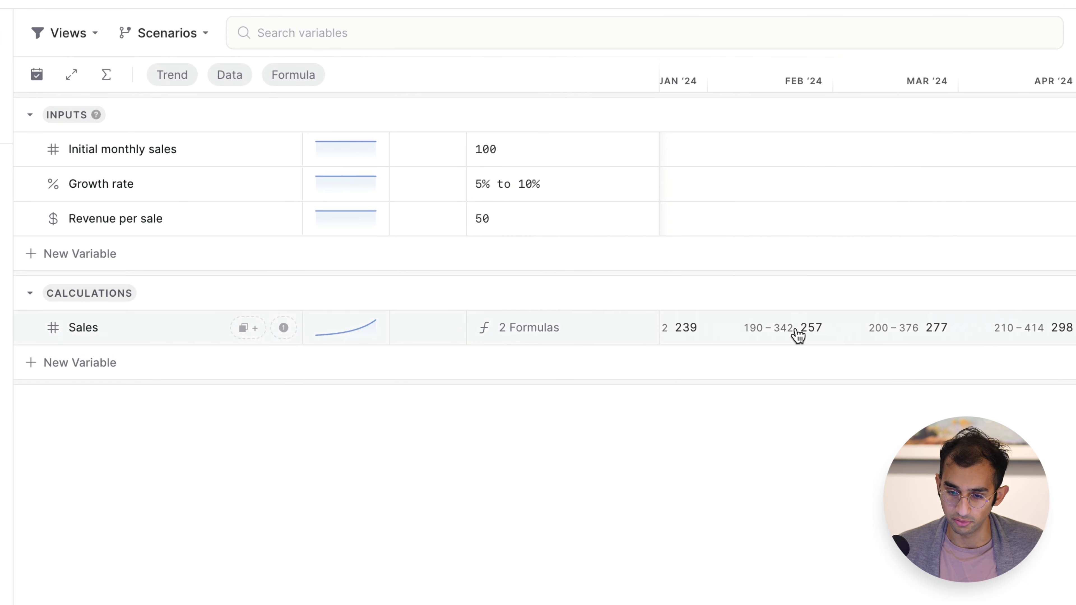
{"action": "scroll", "coordinate": [798, 335], "scroll_direction": "right", "scroll_amount": 8}
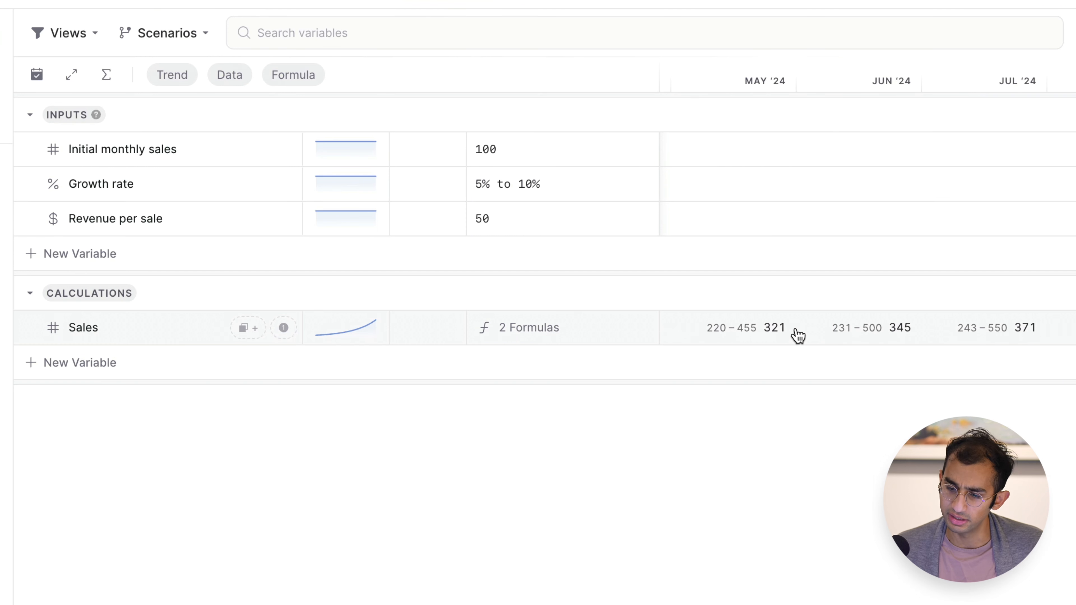
{"action": "scroll", "coordinate": [797, 335], "scroll_direction": "right", "scroll_amount": 10}
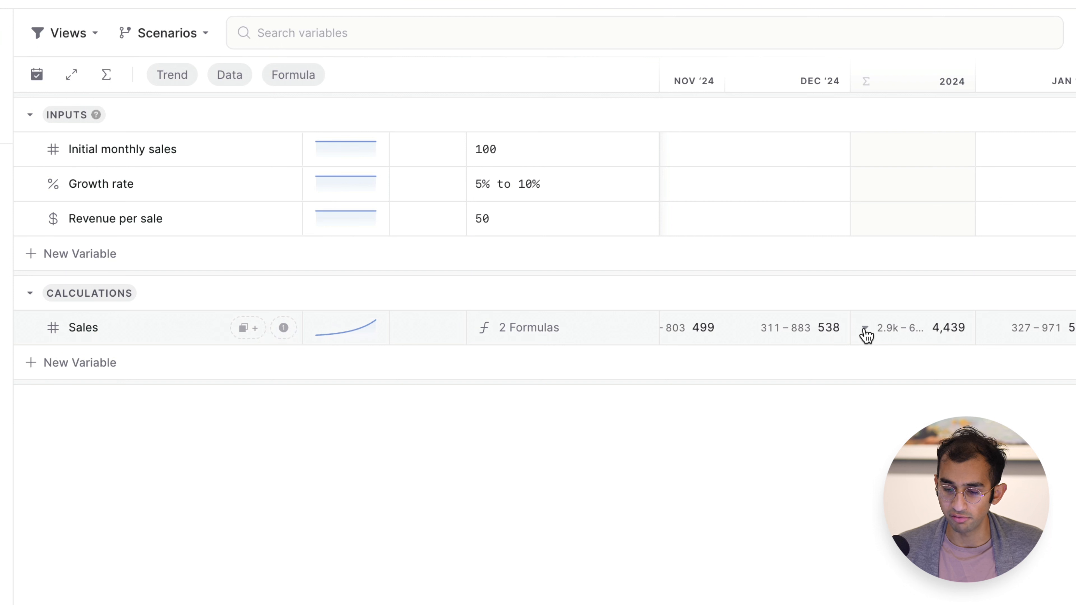
Review the rollup methods available for the 2024 yearly Sales figure without changing the selection.
{"action": "left_click", "coordinate": [867, 334]}
{"action": "left_click", "coordinate": [866, 330]}
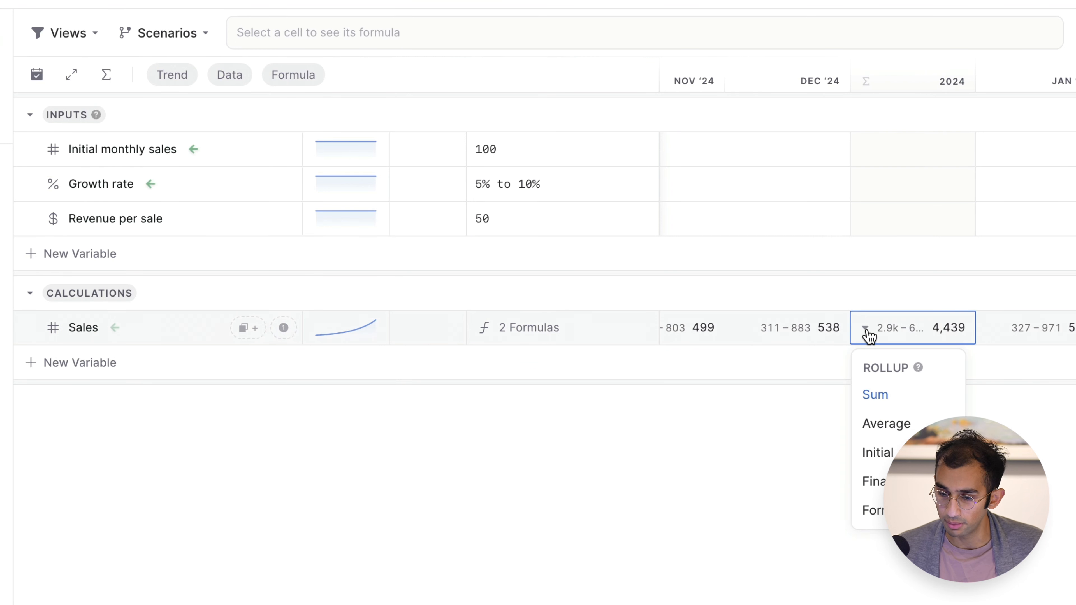
{"action": "left_click", "coordinate": [863, 329]}
{"action": "left_click", "coordinate": [863, 331]}
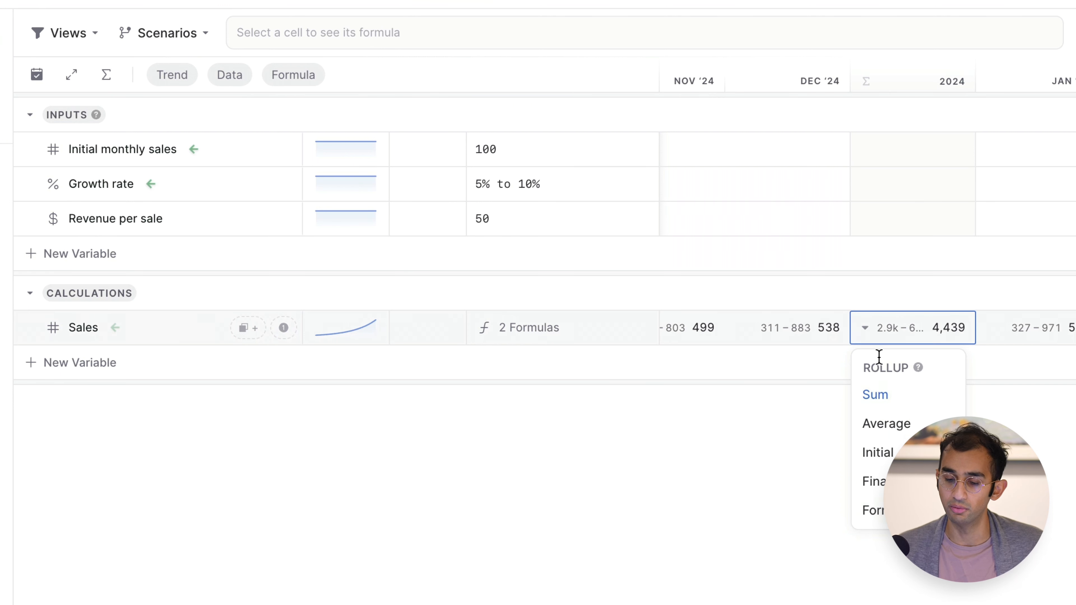
{"action": "left_click", "coordinate": [864, 332]}
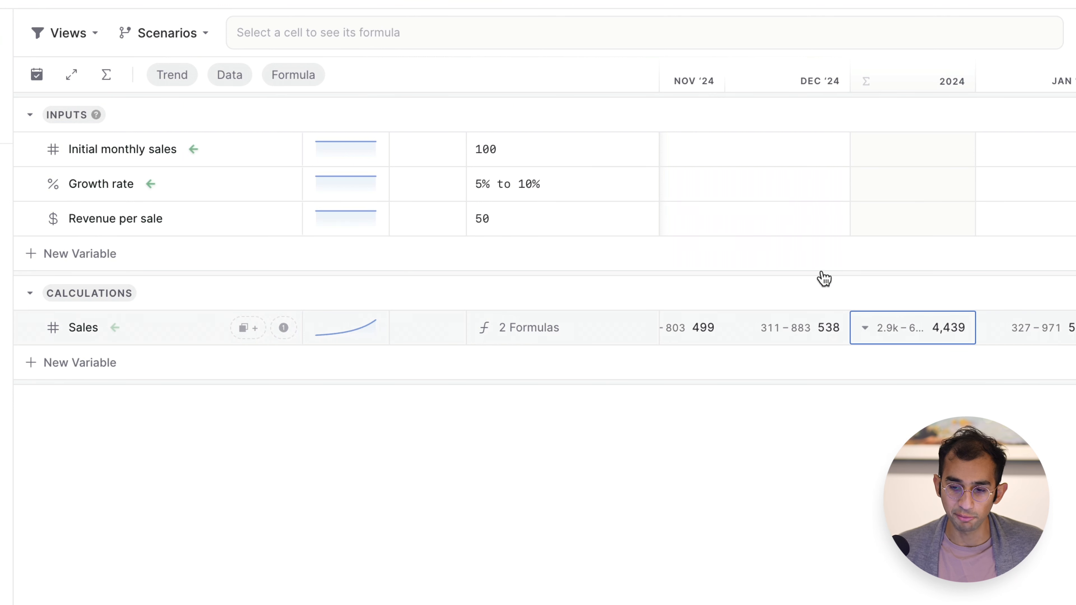
{"action": "left_click", "coordinate": [573, 65]}
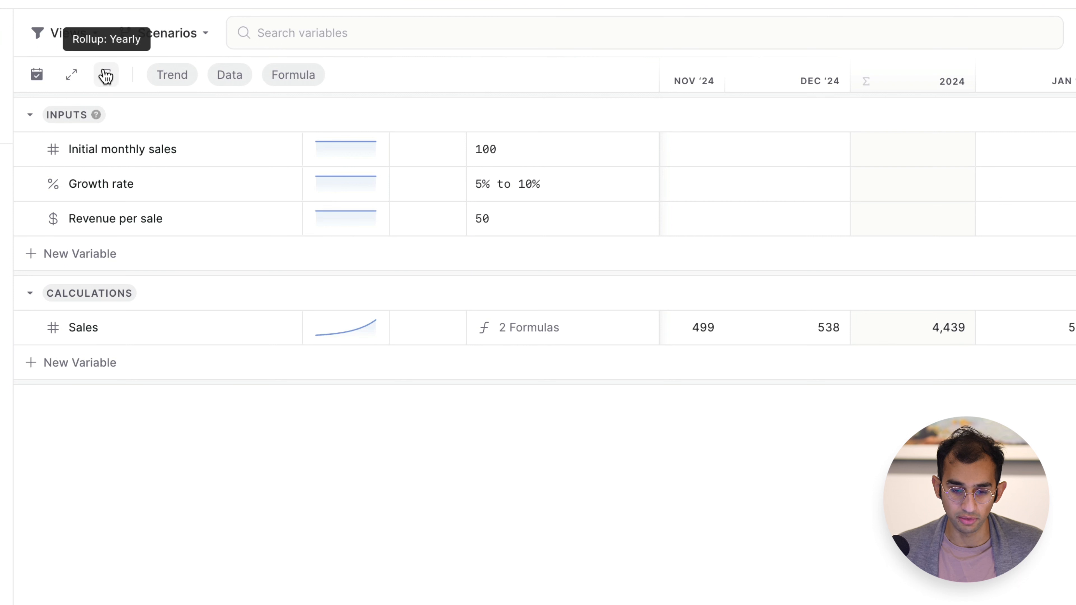
Change the model's time rollup to Quarterly and check the quarterly Sales columns.
{"action": "left_click", "coordinate": [107, 77]}
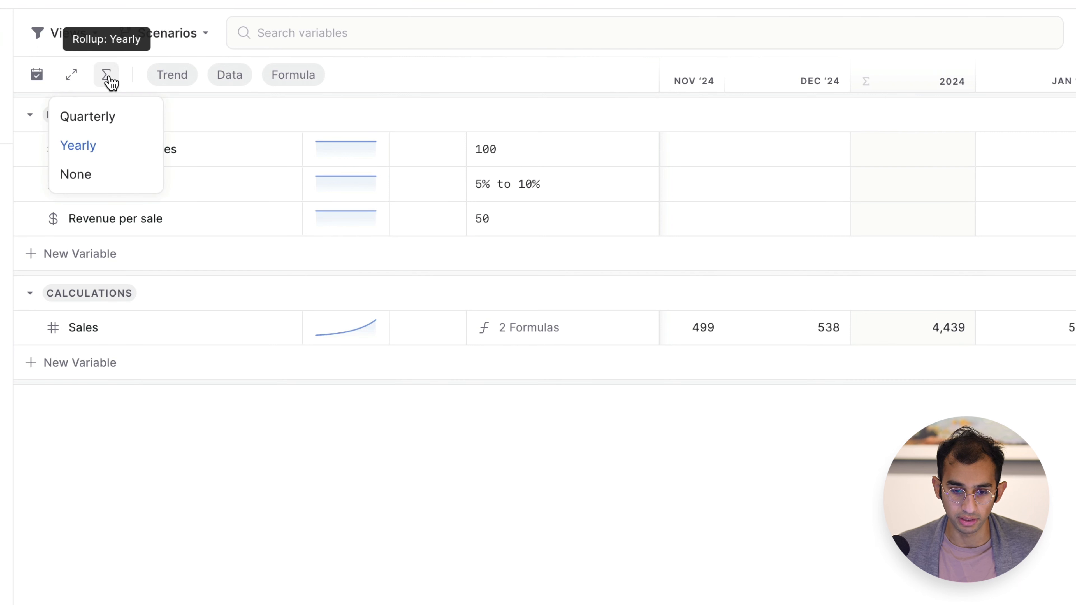
{"action": "left_click", "coordinate": [112, 124]}
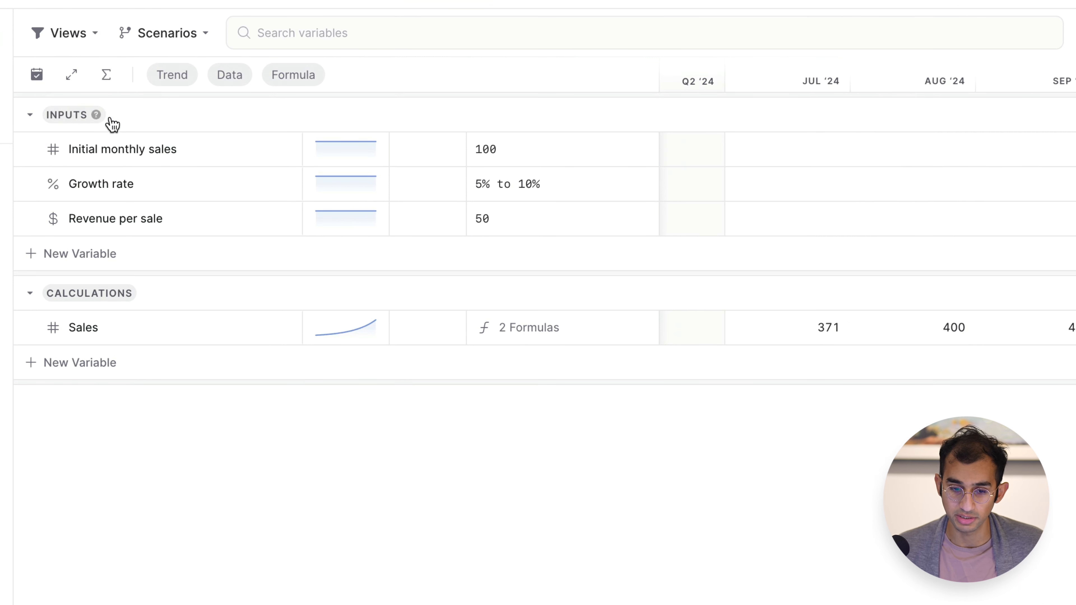
{"action": "scroll", "coordinate": [784, 326], "scroll_direction": "left", "scroll_amount": 15}
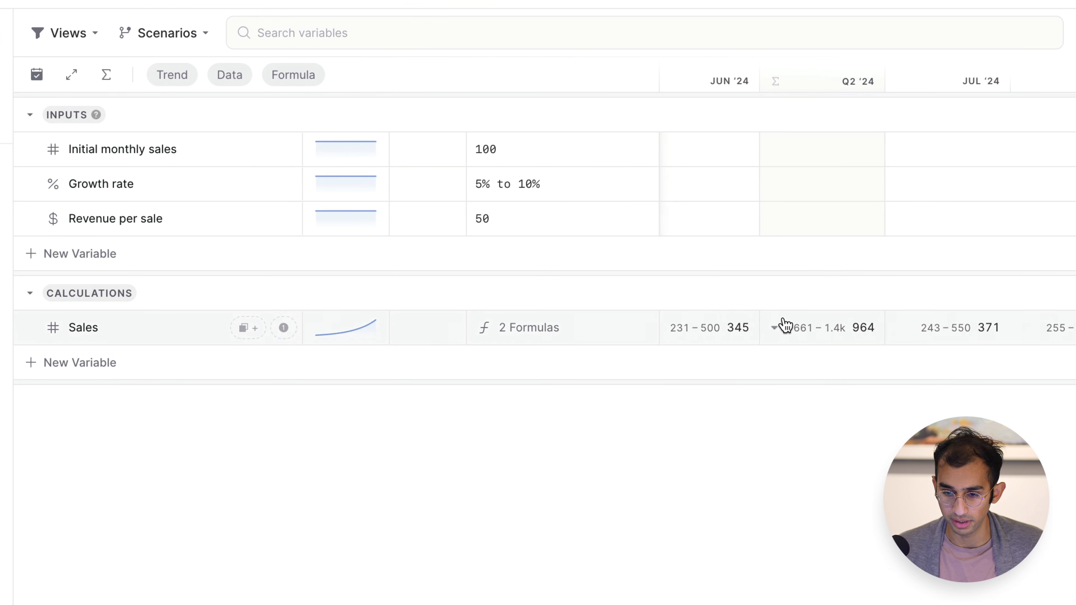
{"action": "scroll", "coordinate": [784, 326], "scroll_direction": "left", "scroll_amount": 5}
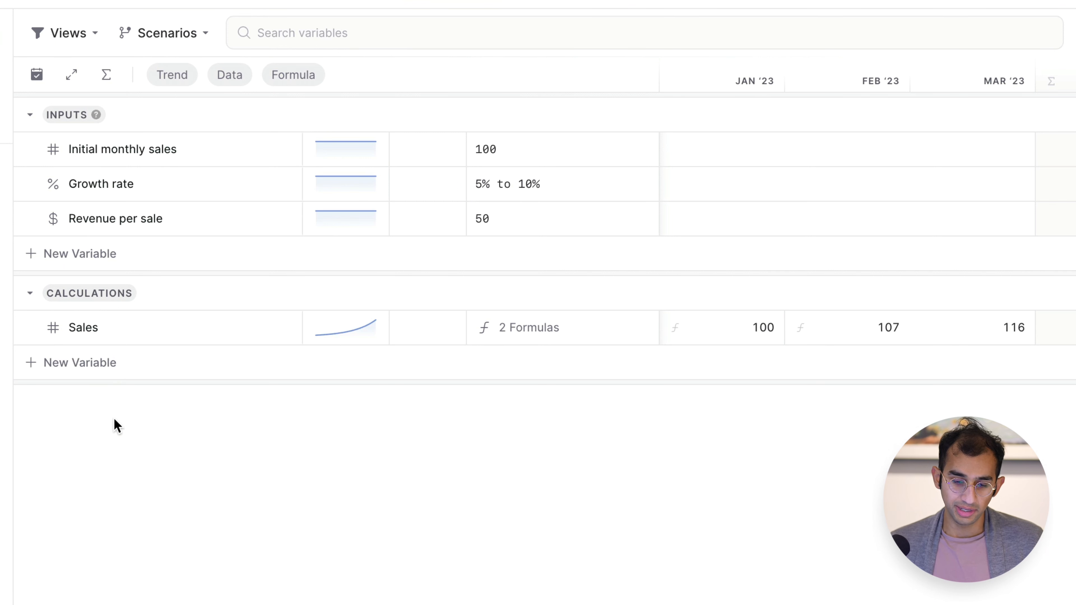
Add a variable named "Revenue" to the Calculations category.
{"action": "left_click", "coordinate": [98, 362]}
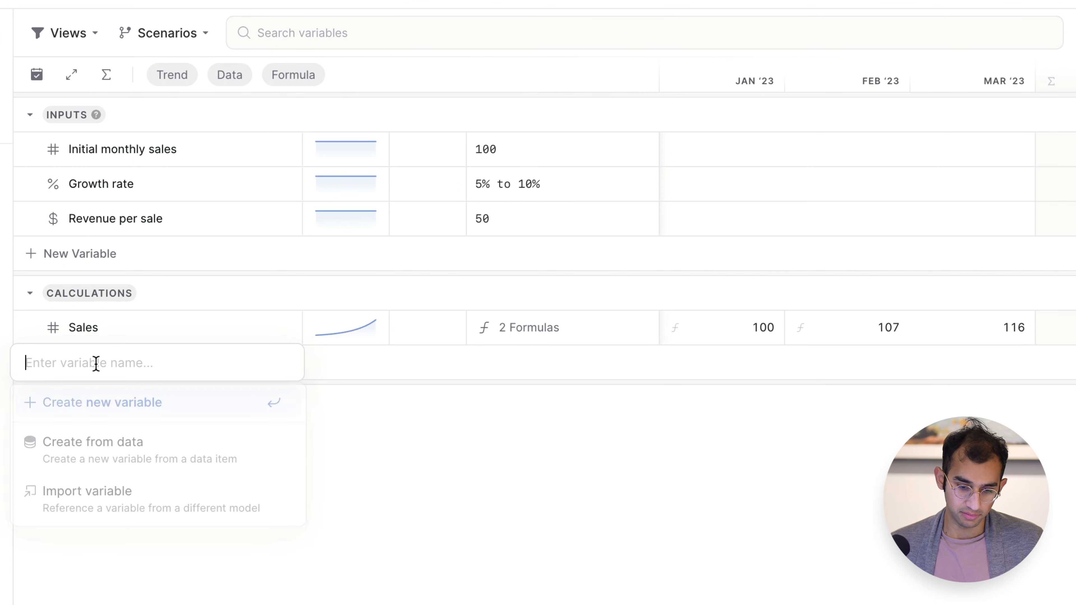
{"action": "type", "text": "Revenue"}
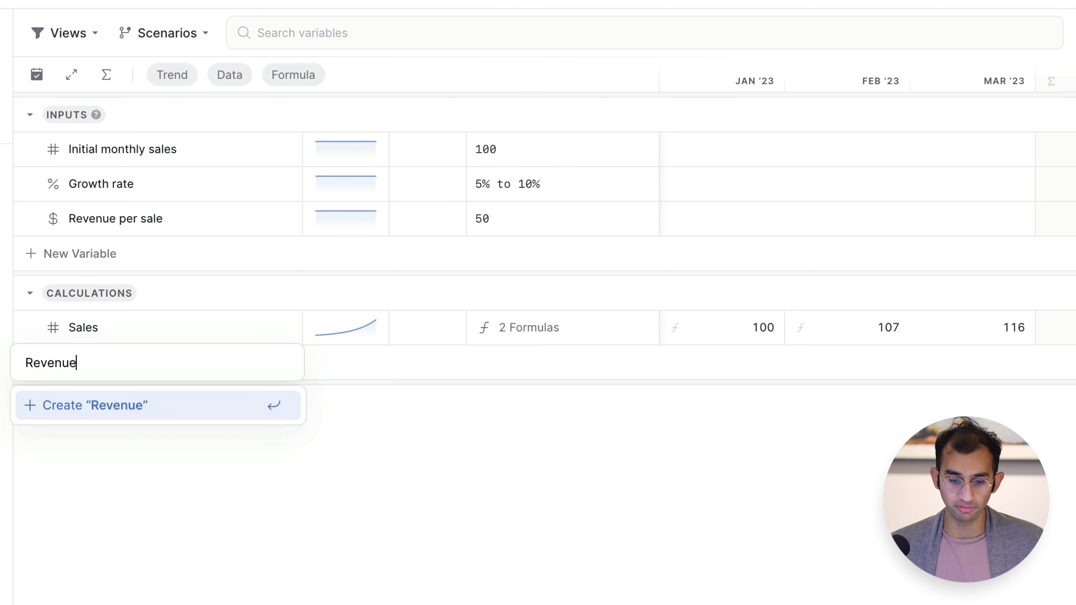
{"action": "key", "text": "Return"}
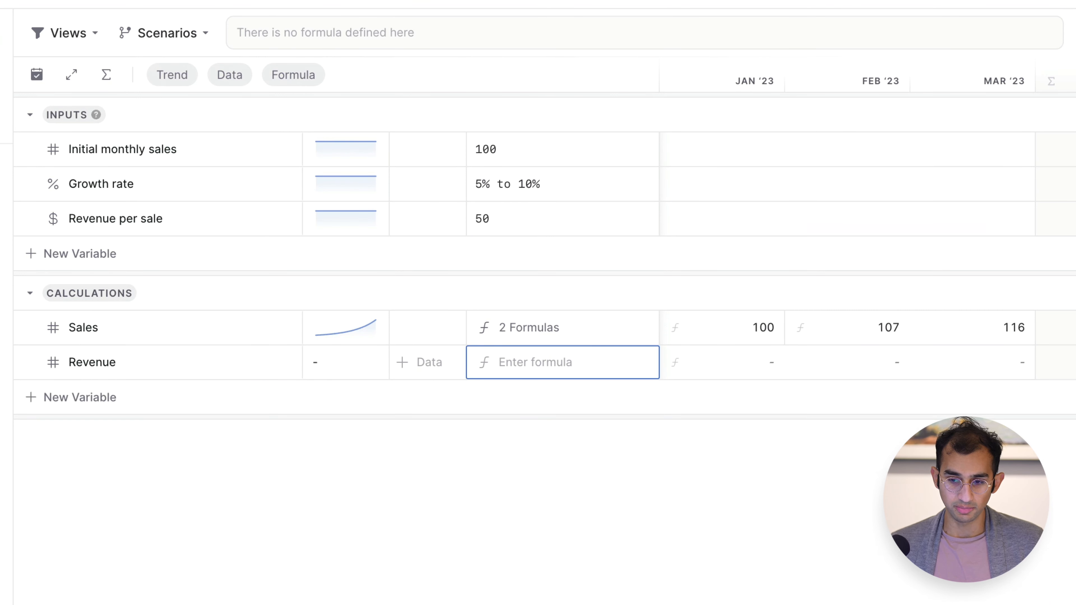
Set the Revenue formula to this month's Sales * Revenue per sale and check the monthly results.
{"action": "type", "text": "sales"}
{"action": "key", "text": "Down"}
{"action": "key", "text": "Down"}
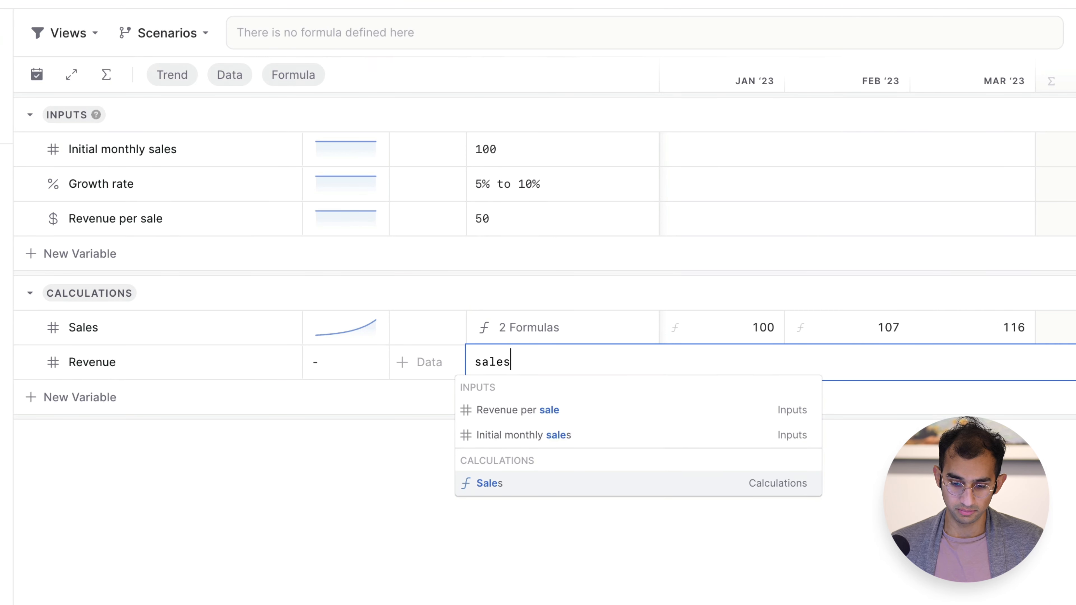
{"action": "key", "text": "Return"}
{"action": "type", "text": "* revenue per sa"}
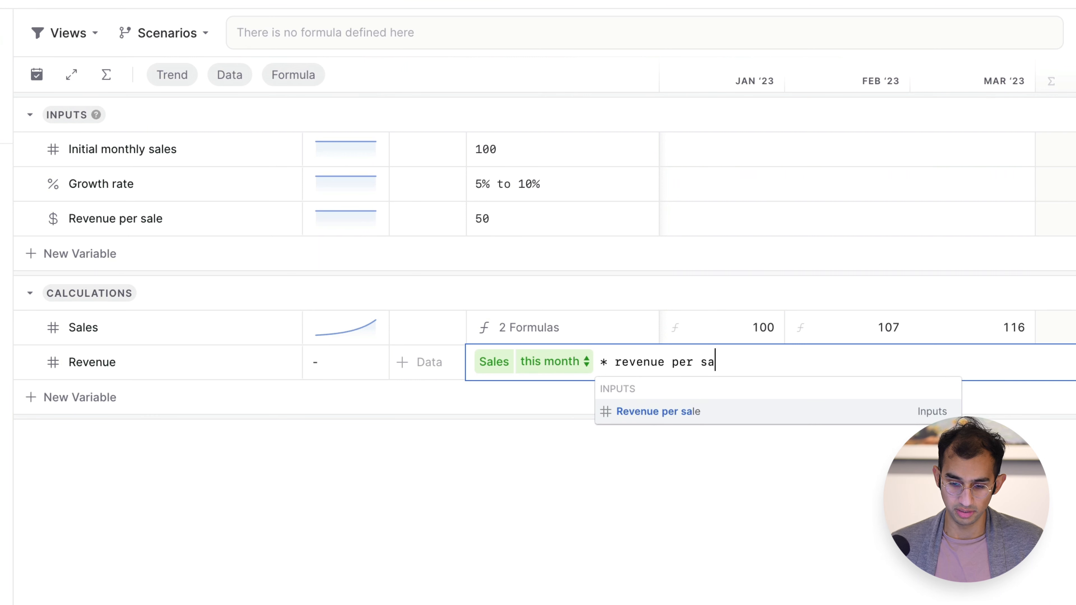
{"action": "key", "text": "Return"}
{"action": "key", "text": "Return"}
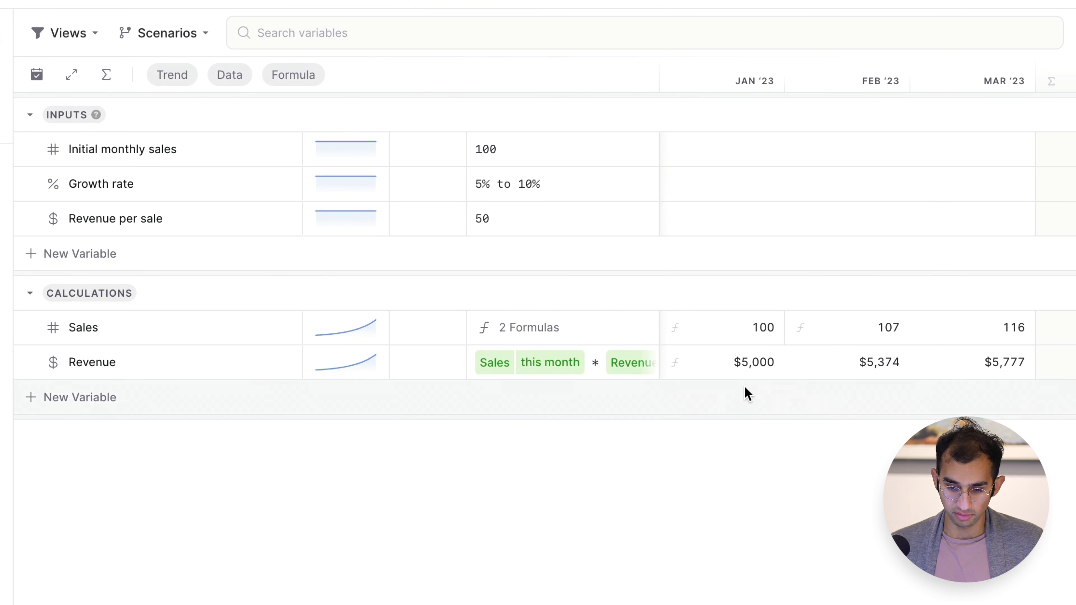
{"action": "scroll", "coordinate": [764, 367], "scroll_direction": "right", "scroll_amount": 10}
{"action": "scroll", "coordinate": [763, 367], "scroll_direction": "left", "scroll_amount": 10}
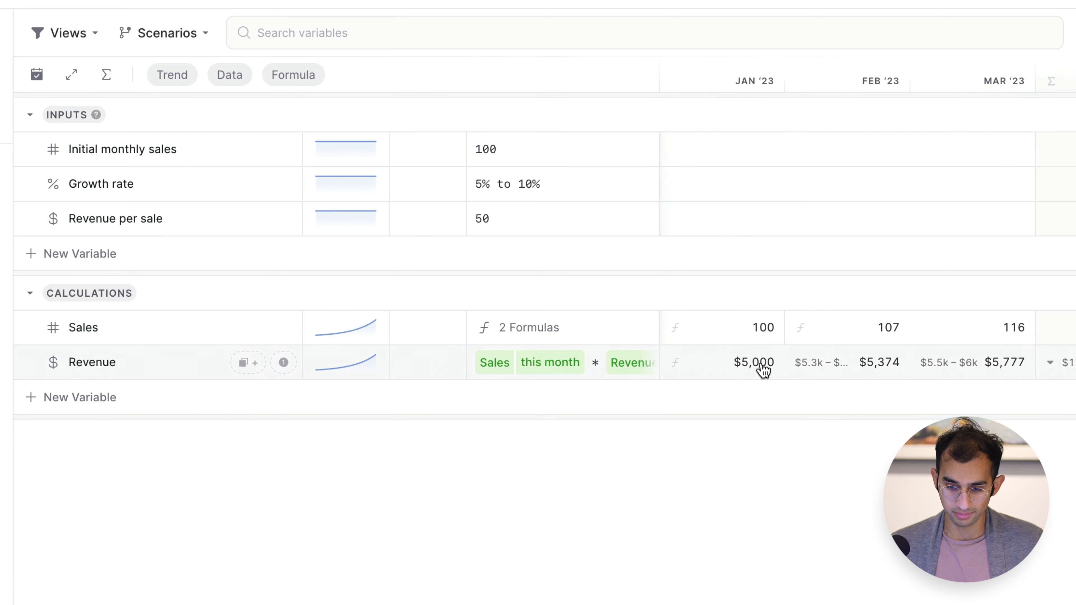